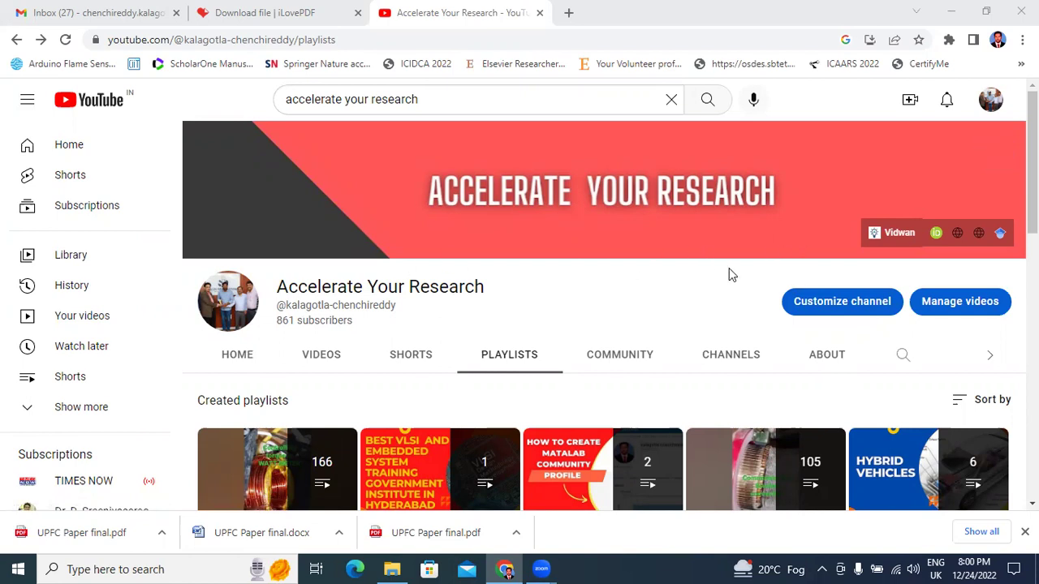
View the full Easy chair playlist from the channel's created playlists and close its browser tab.
{"action": "scroll", "coordinate": [731, 273], "scroll_direction": "down", "scroll_amount": 3}
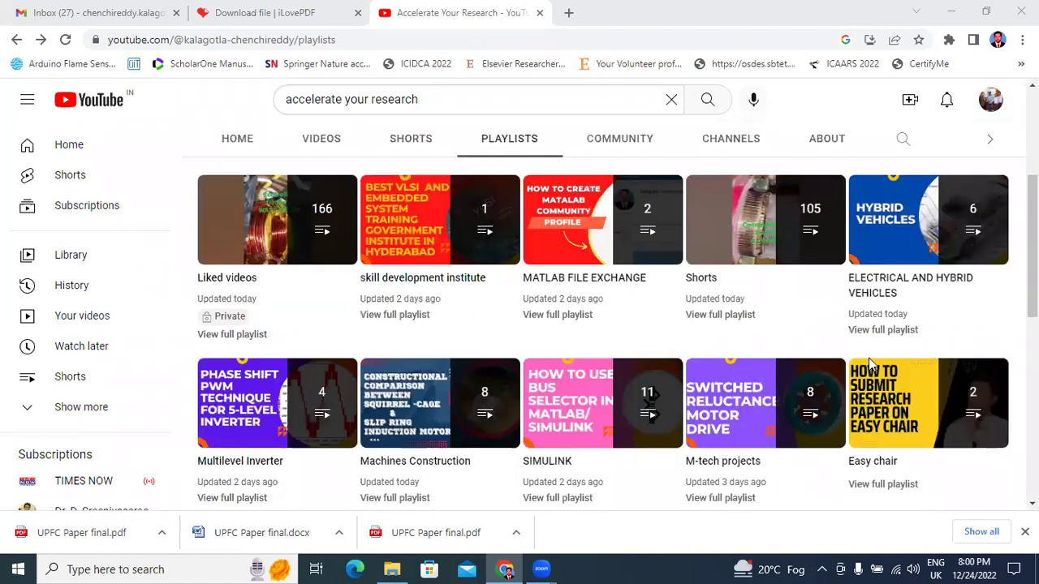
{"action": "left_click", "coordinate": [866, 485]}
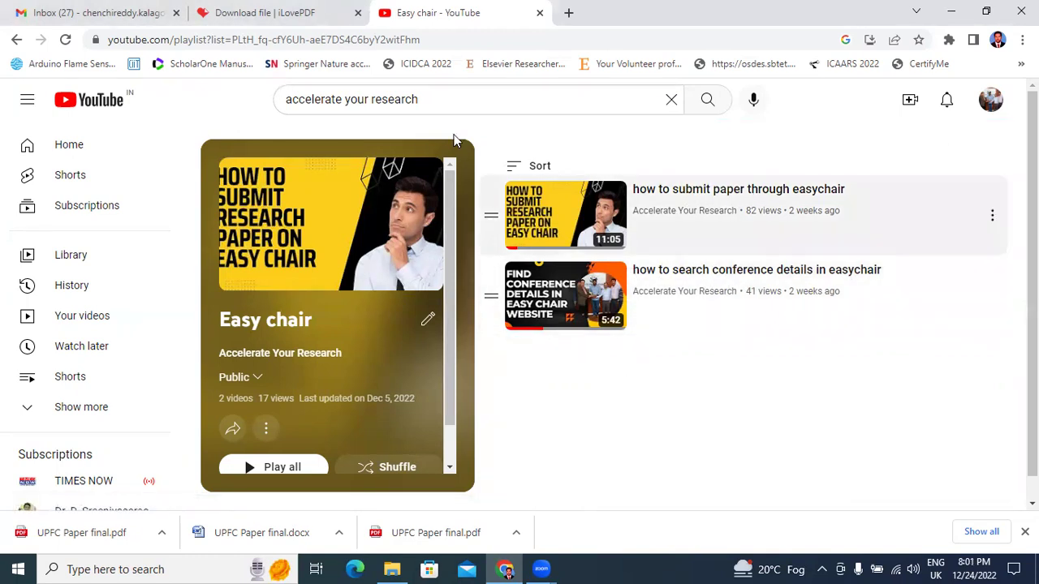
{"action": "left_click", "coordinate": [539, 14]}
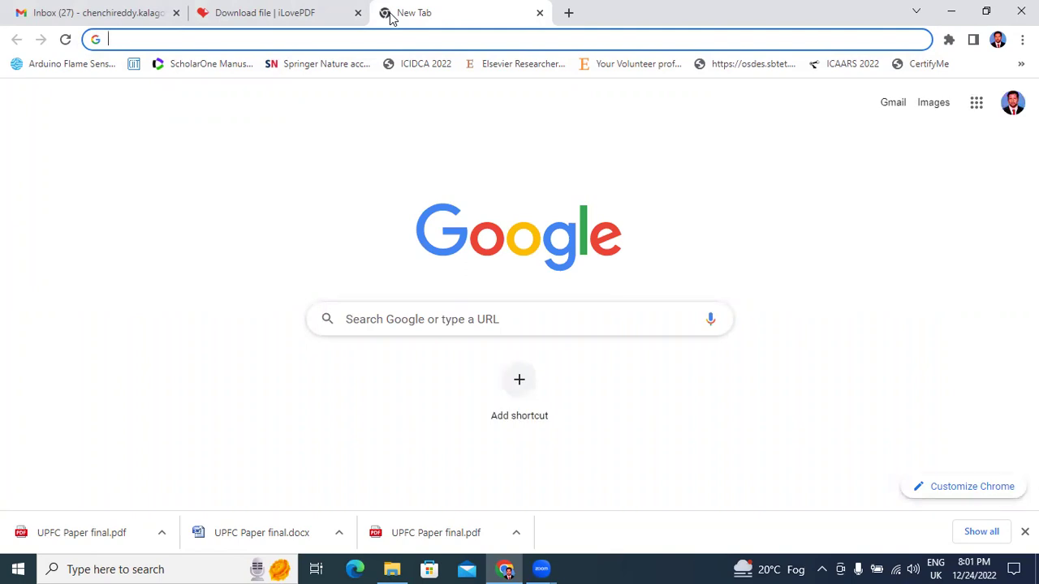
{"action": "type", "text": "re"}
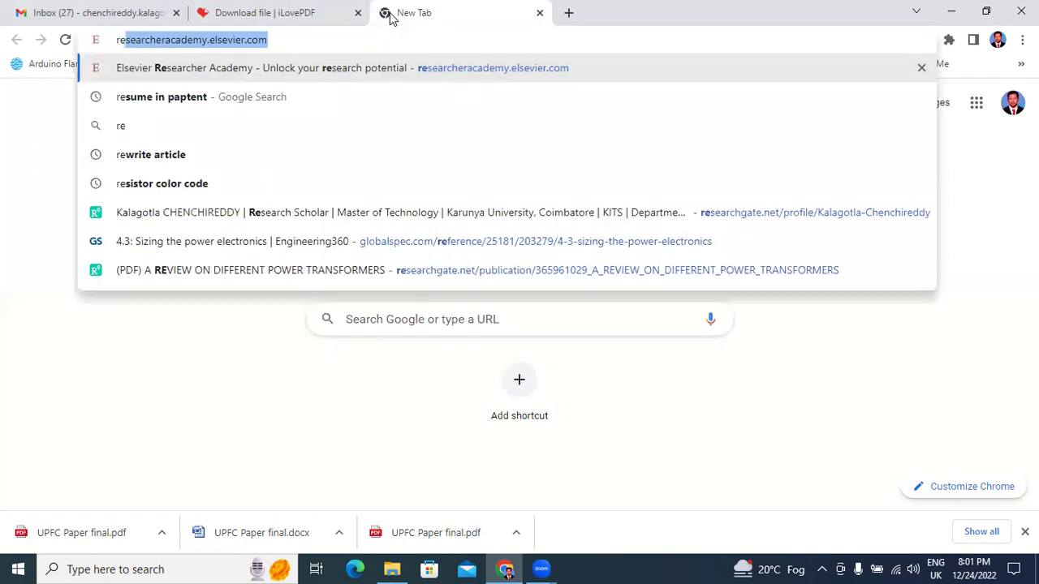
{"action": "key", "text": "BackSpace"}
{"action": "key", "text": "BackSpace"}
{"action": "key", "text": "BackSpace"}
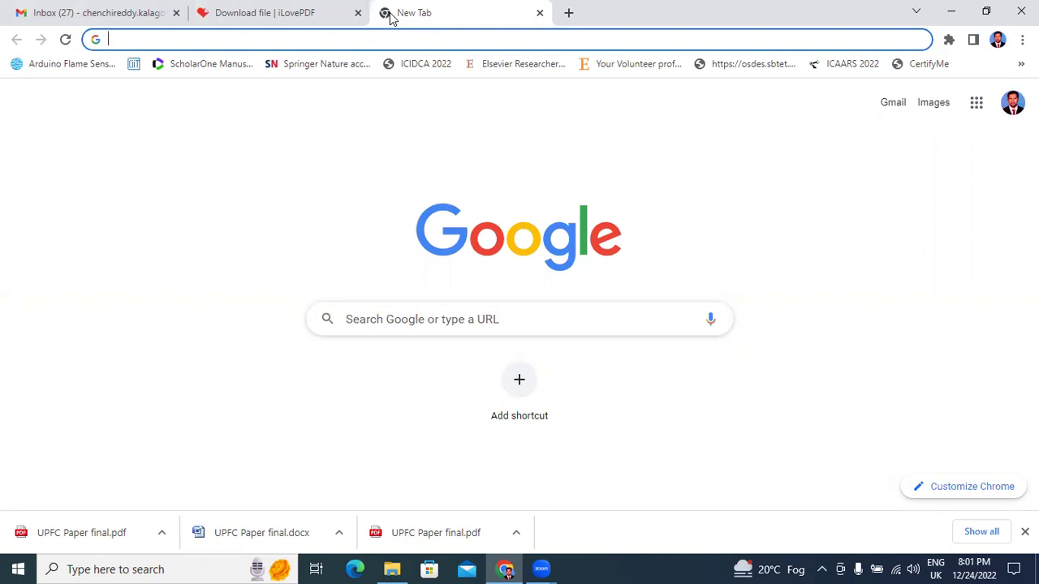
Open the easychair.org website in the new browser tab.
{"action": "type", "text": "es"}
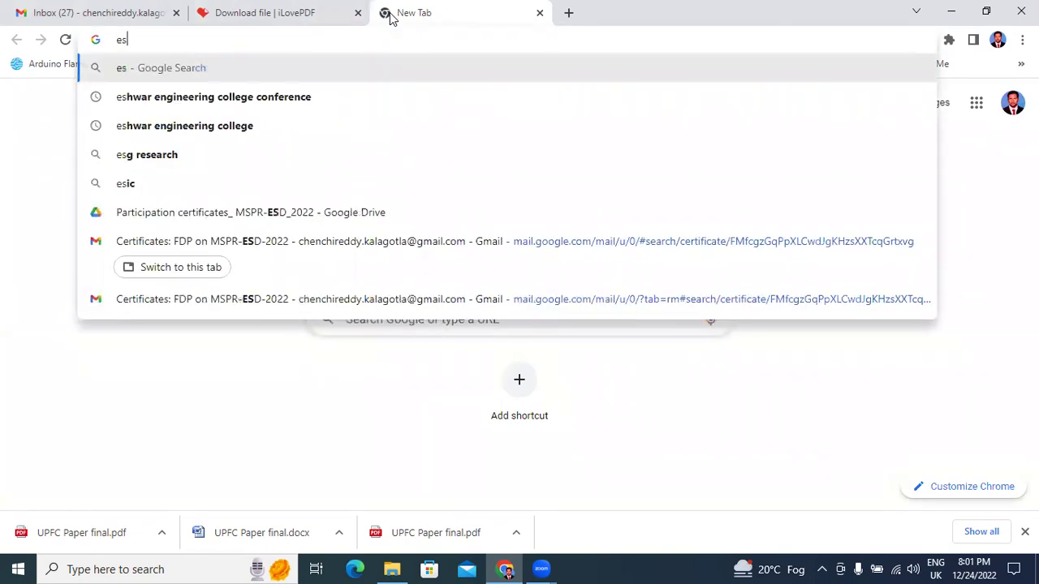
{"action": "key", "text": "BackSpace"}
{"action": "type", "text": "asychair.org"}
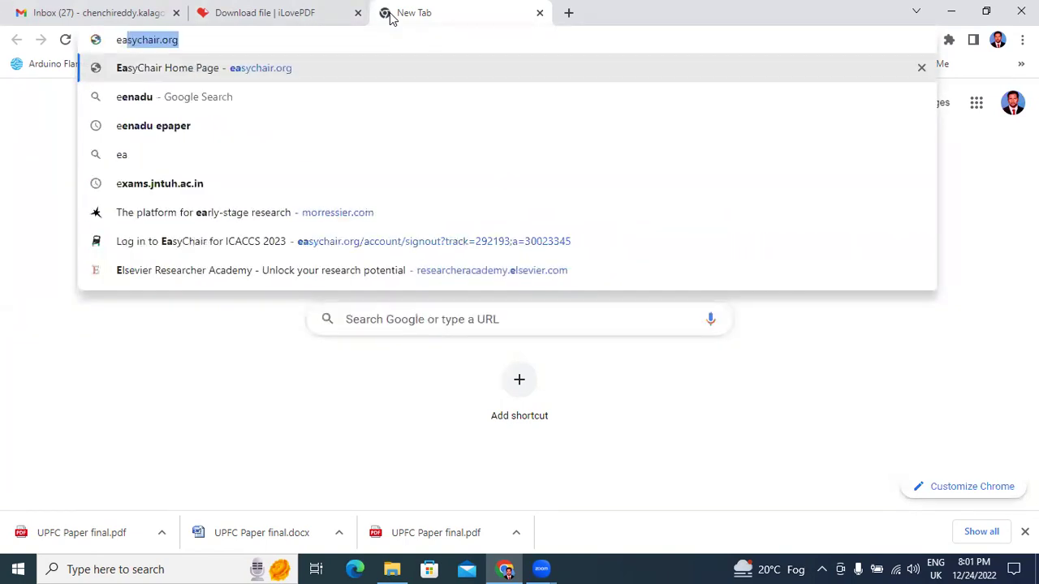
{"action": "key", "text": "Return"}
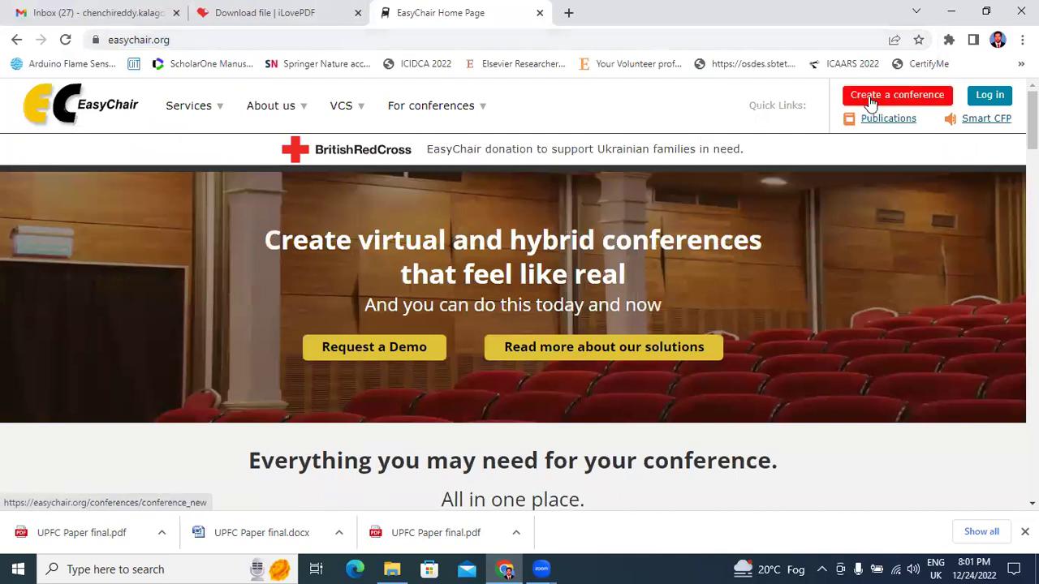
Log in to EasyChair by completing the account's e-mail address and entering the account password.
{"action": "left_click", "coordinate": [989, 96]}
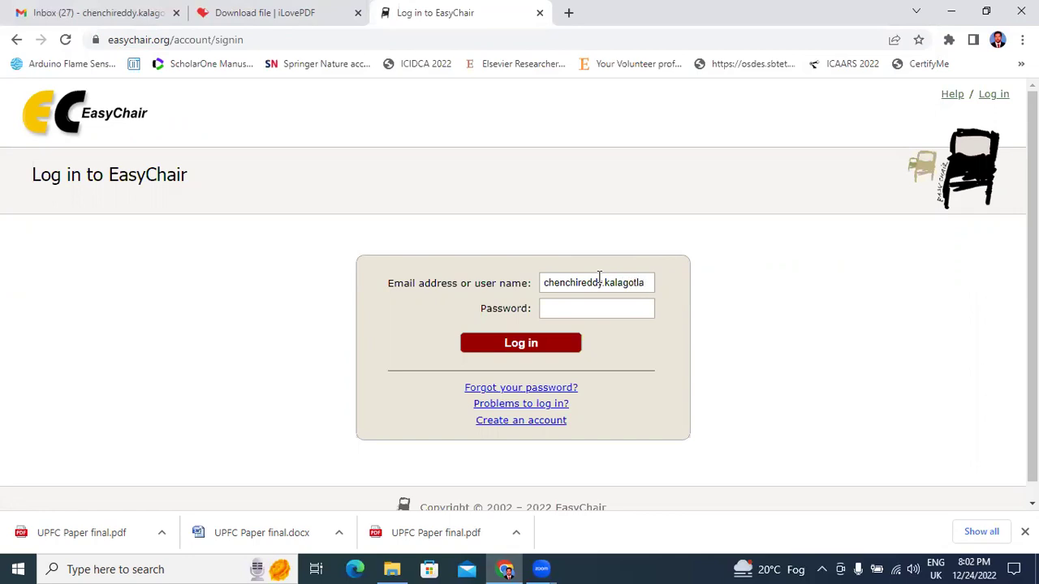
{"action": "type", "text": "@gmail"}
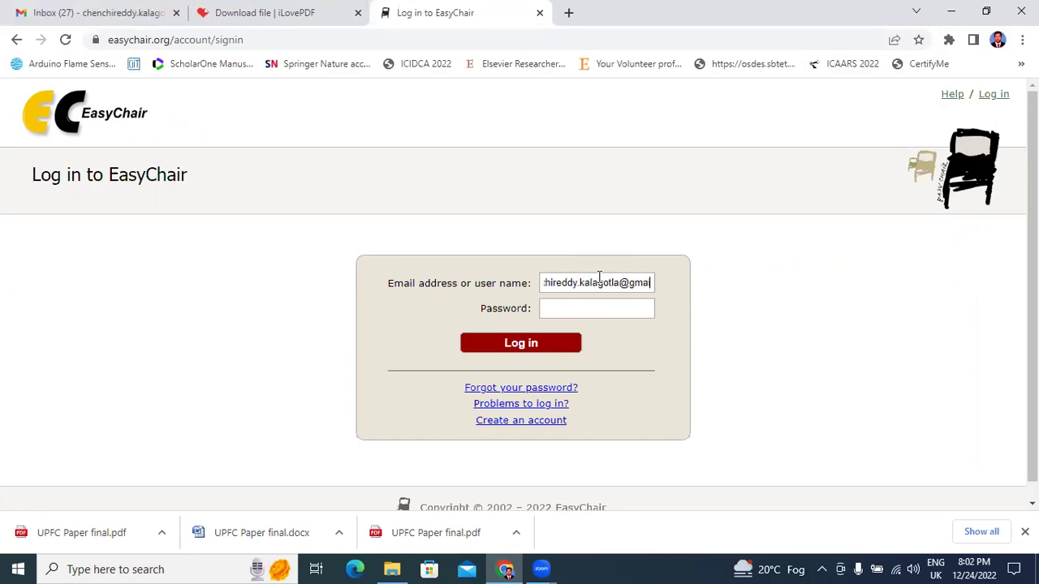
{"action": "type", "text": ".com"}
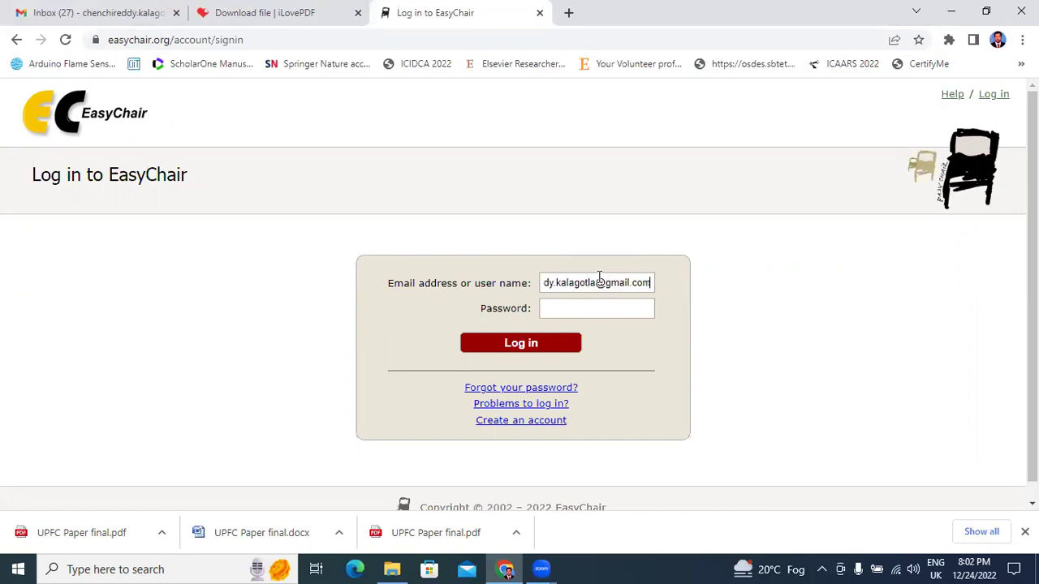
{"action": "left_click", "coordinate": [548, 316]}
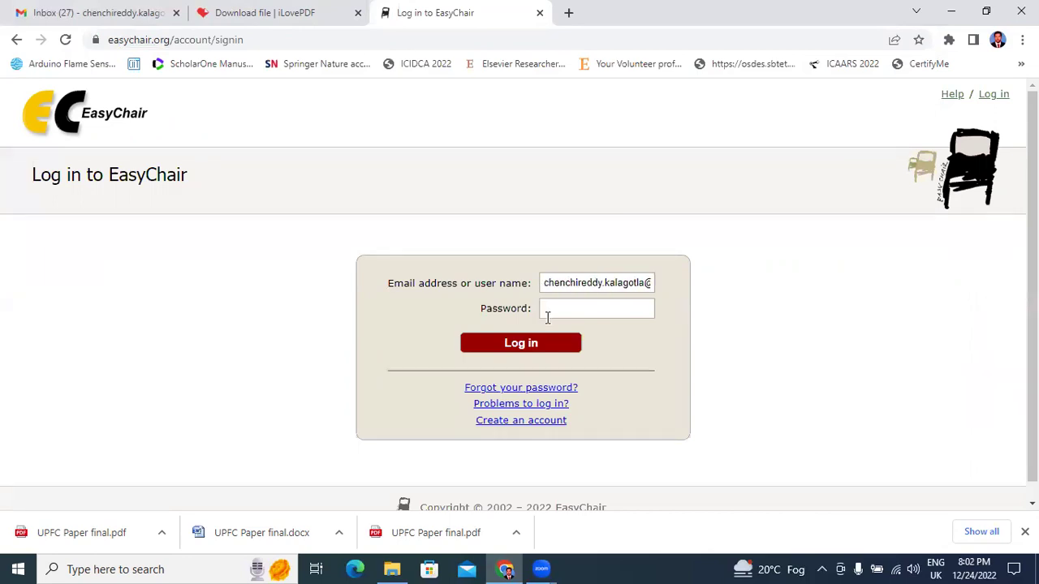
{"action": "key", "text": "ctrl+v"}
{"action": "left_click", "coordinate": [524, 344]}
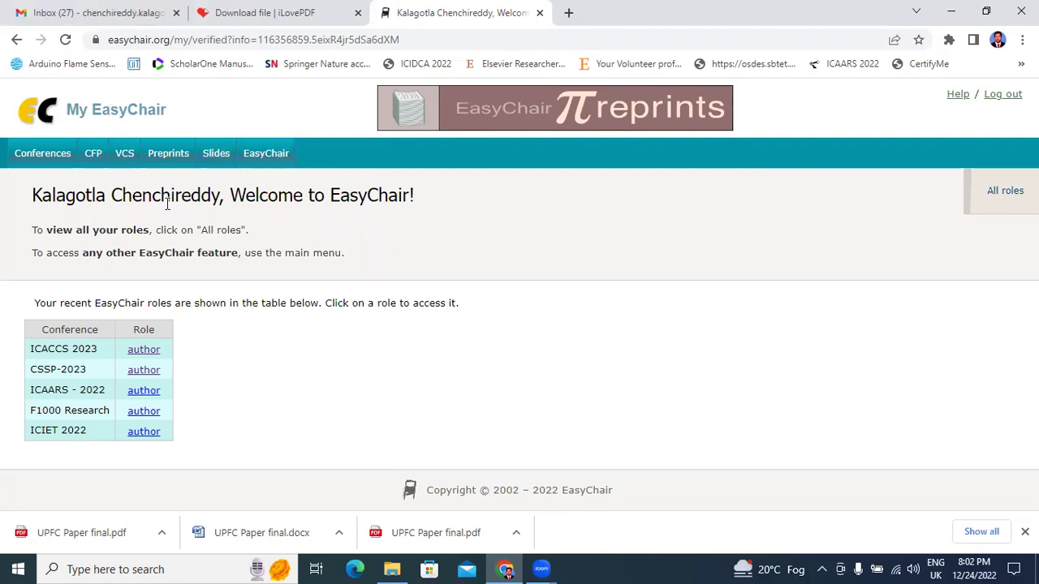
Look through the account's list of conferences and open the ICACCS 2023 conference page.
{"action": "left_click", "coordinate": [42, 154]}
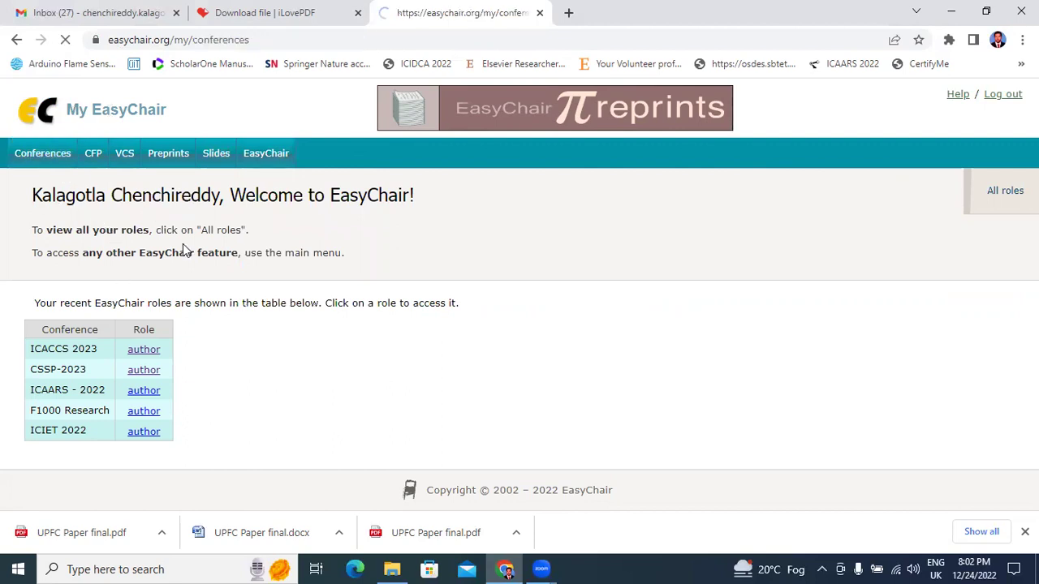
{"action": "scroll", "coordinate": [158, 329], "scroll_direction": "down", "scroll_amount": 10}
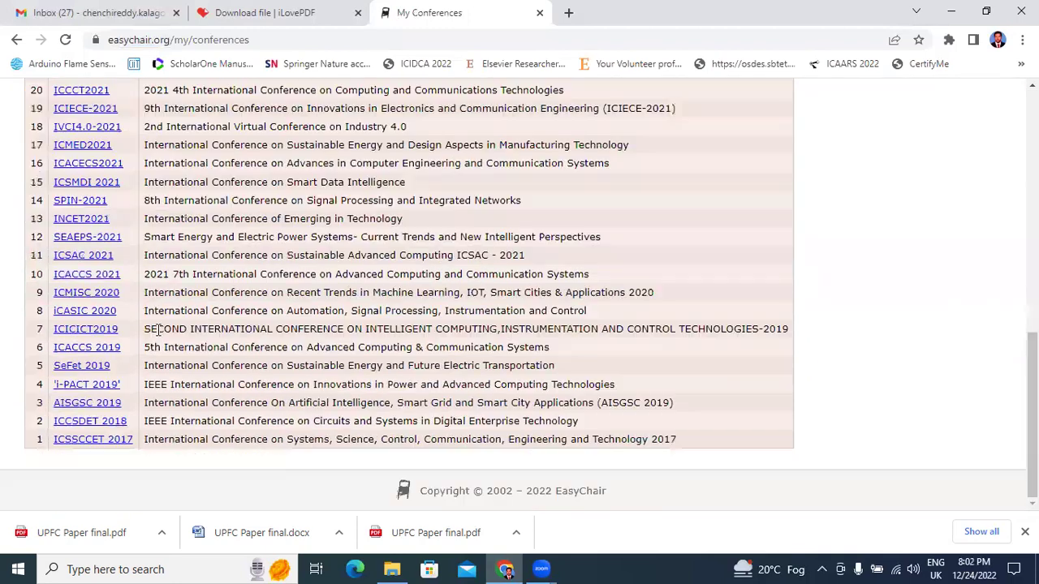
{"action": "scroll", "coordinate": [44, 328], "scroll_direction": "up", "scroll_amount": 2}
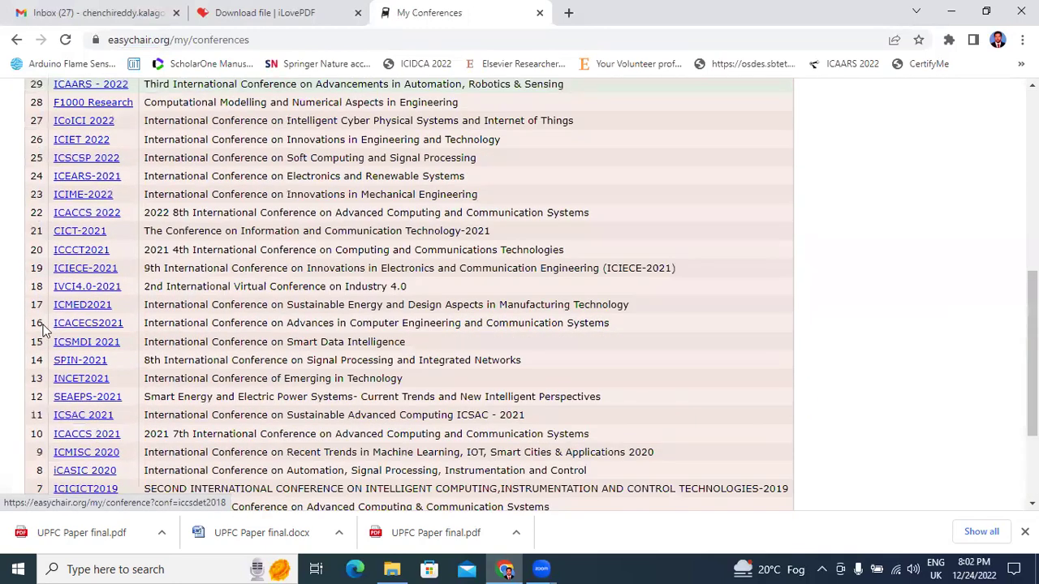
{"action": "scroll", "coordinate": [45, 328], "scroll_direction": "up", "scroll_amount": 3}
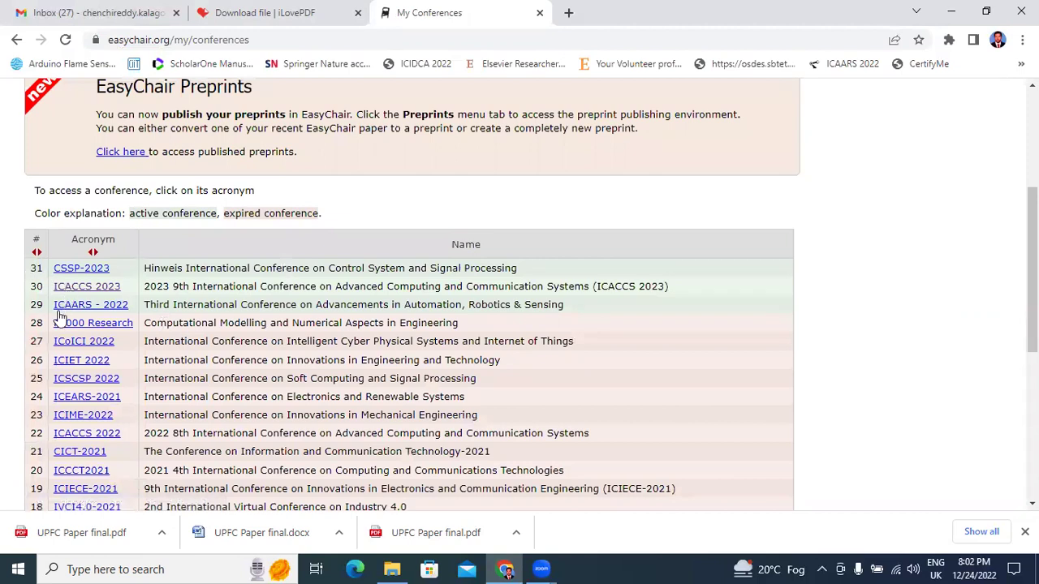
{"action": "scroll", "coordinate": [61, 333], "scroll_direction": "down", "scroll_amount": 5}
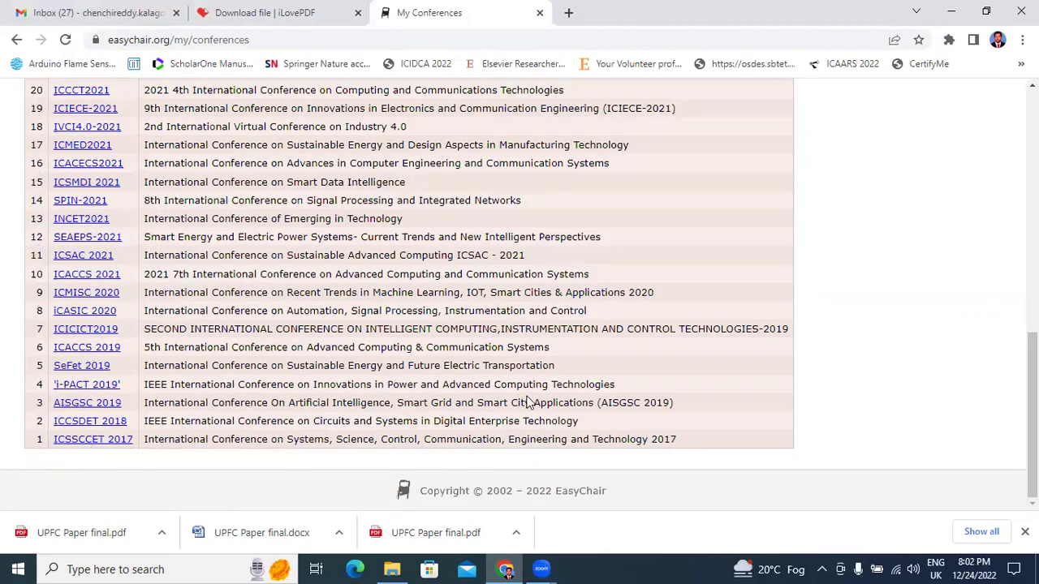
{"action": "scroll", "coordinate": [528, 402], "scroll_direction": "up", "scroll_amount": 6}
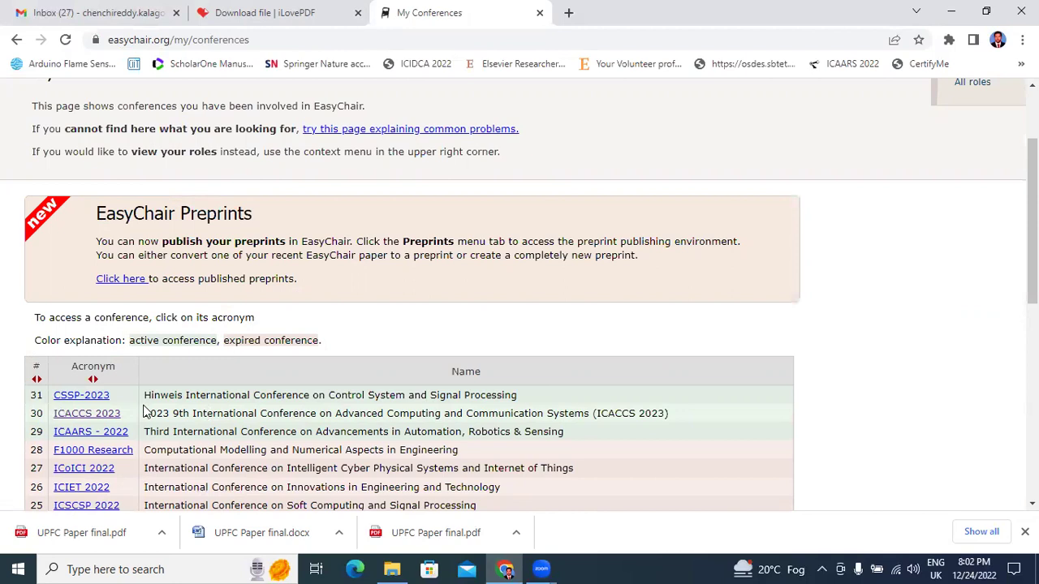
{"action": "left_click", "coordinate": [85, 416]}
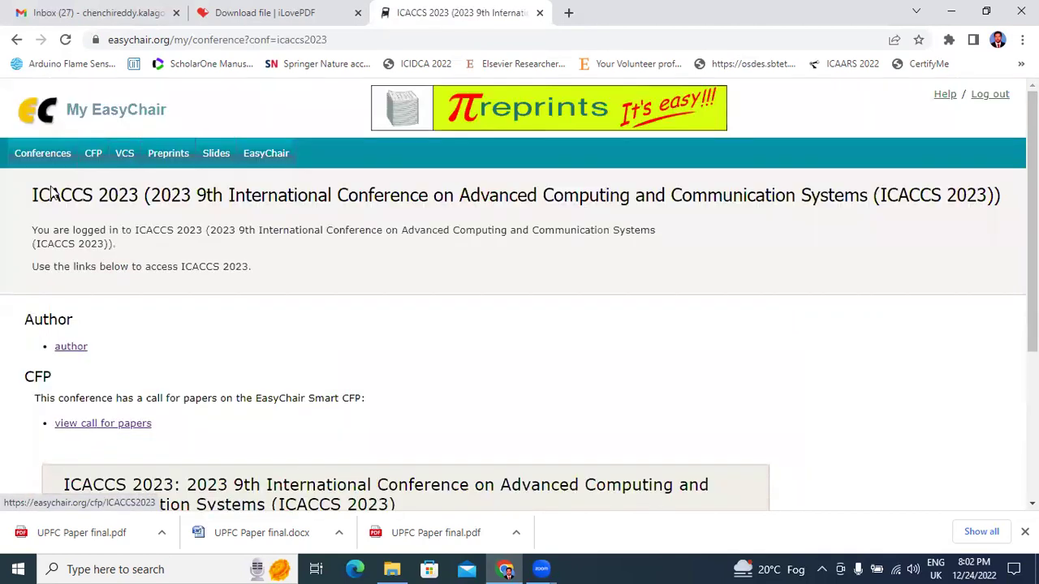
{"action": "left_click", "coordinate": [16, 39]}
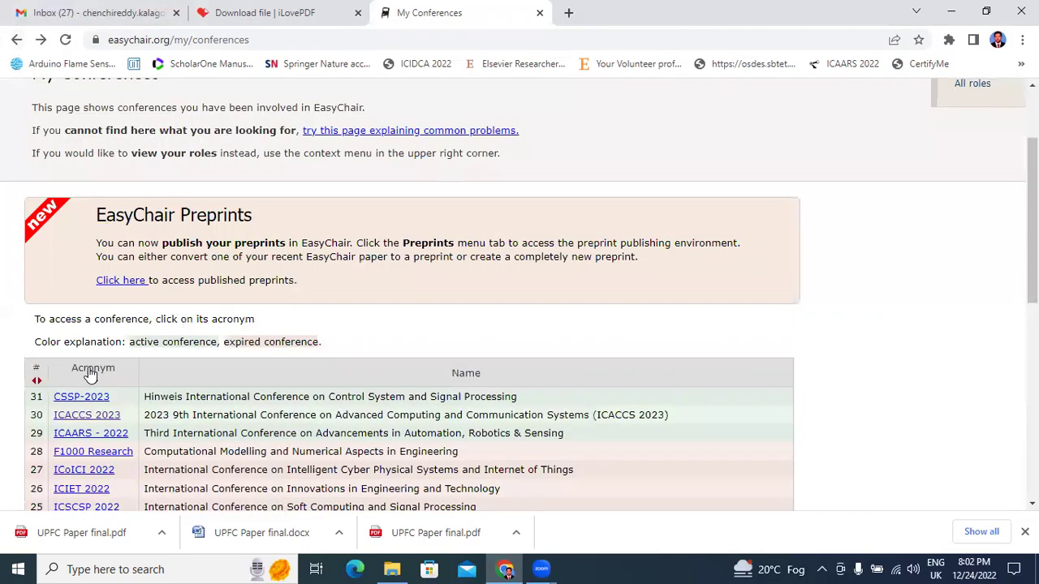
{"action": "left_click", "coordinate": [87, 416]}
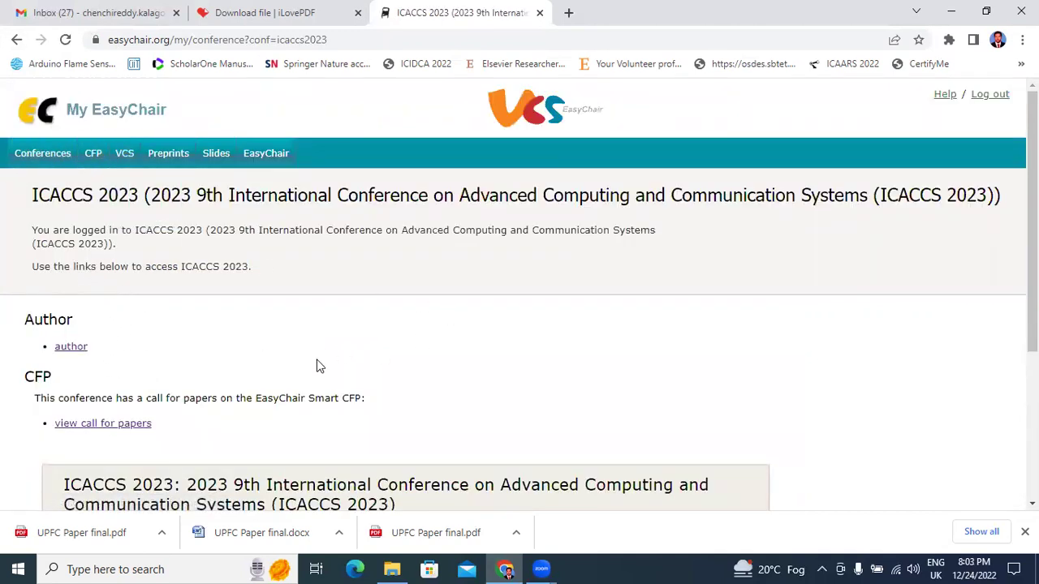
Check the call-for-papers details of ICACCS 2023 and enter the conference in the author role.
{"action": "scroll", "coordinate": [138, 320], "scroll_direction": "down", "scroll_amount": 3}
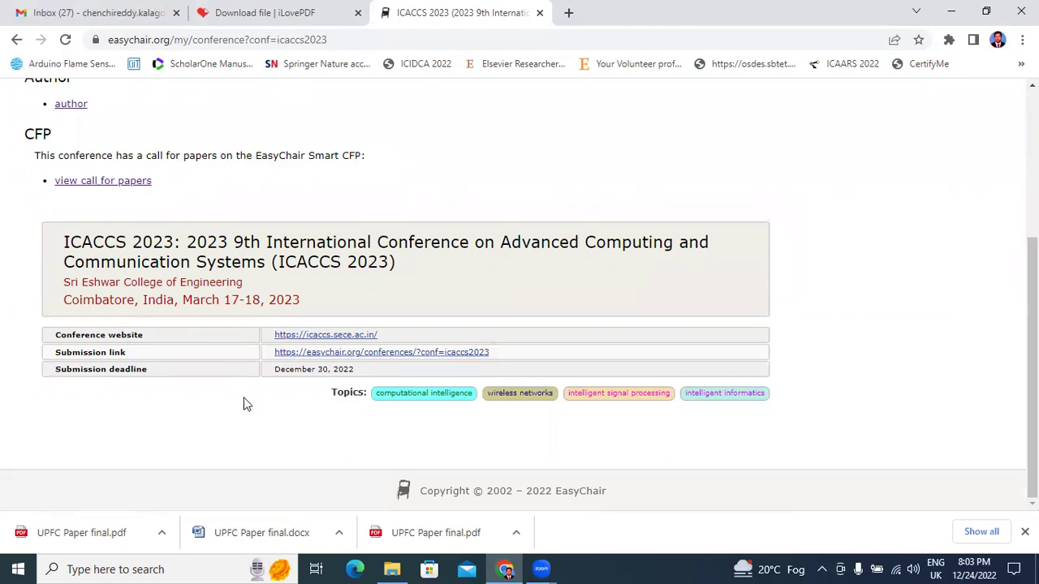
{"action": "scroll", "coordinate": [140, 280], "scroll_direction": "up", "scroll_amount": 3}
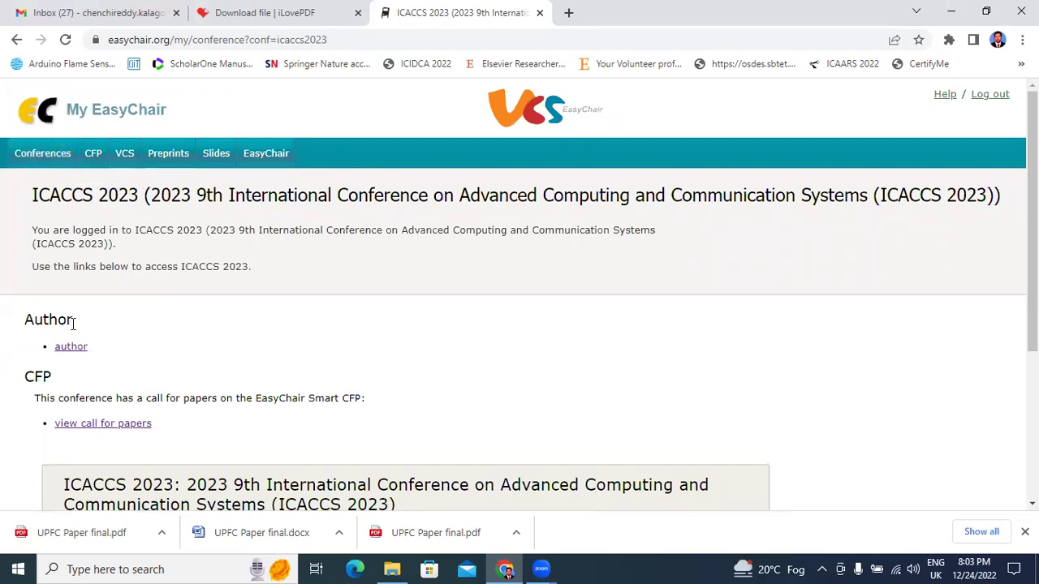
{"action": "left_click", "coordinate": [70, 354]}
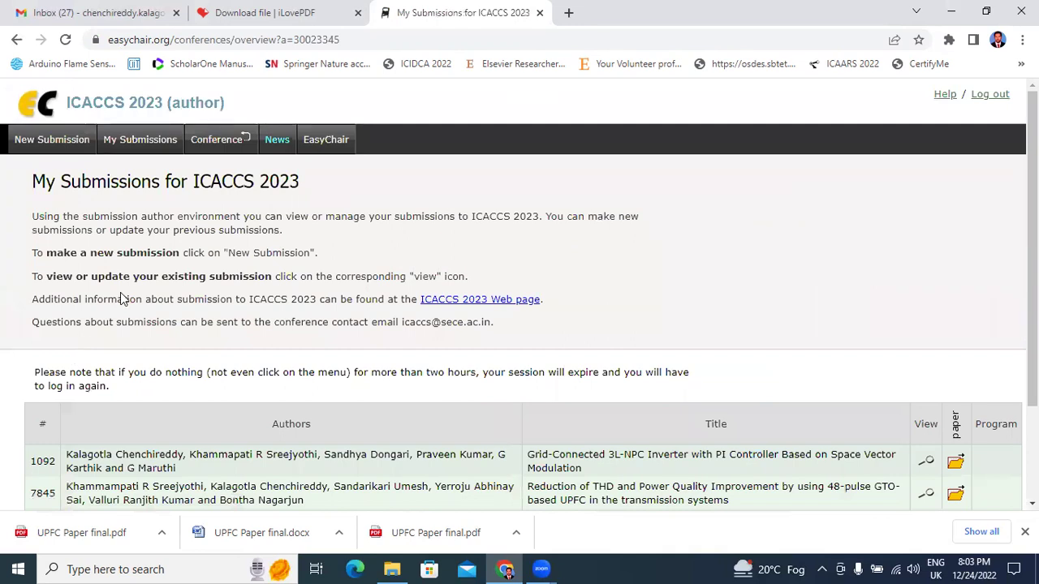
Review the list of papers submitted to ICACCS 2023 and open submission 7845 about the 48-pulse GTO-based UPFC.
{"action": "scroll", "coordinate": [93, 292], "scroll_direction": "down", "scroll_amount": 3}
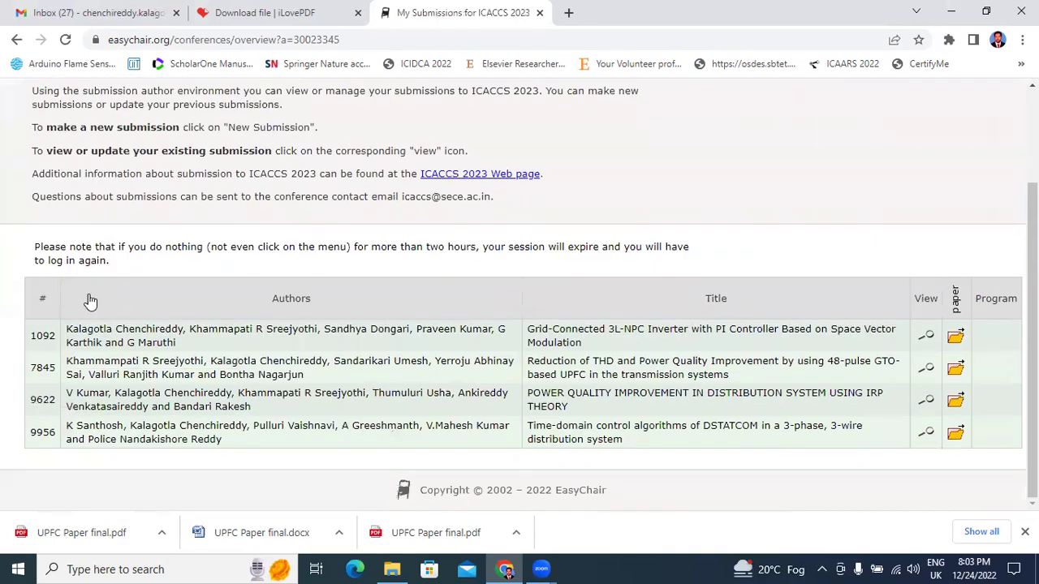
{"action": "scroll", "coordinate": [126, 322], "scroll_direction": "up", "scroll_amount": 3}
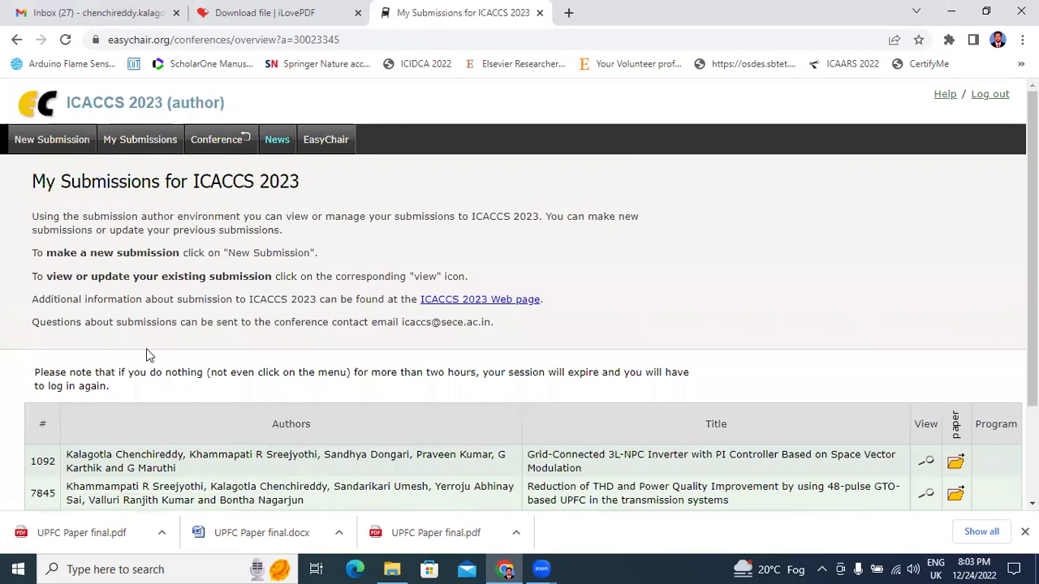
{"action": "scroll", "coordinate": [148, 355], "scroll_direction": "down", "scroll_amount": 3}
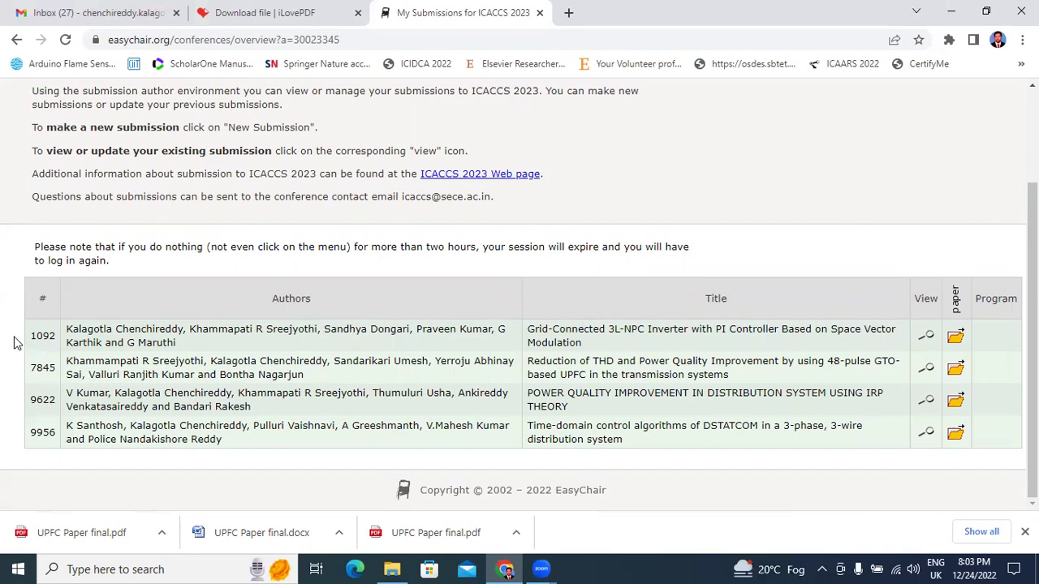
{"action": "scroll", "coordinate": [122, 398], "scroll_direction": "up", "scroll_amount": 2}
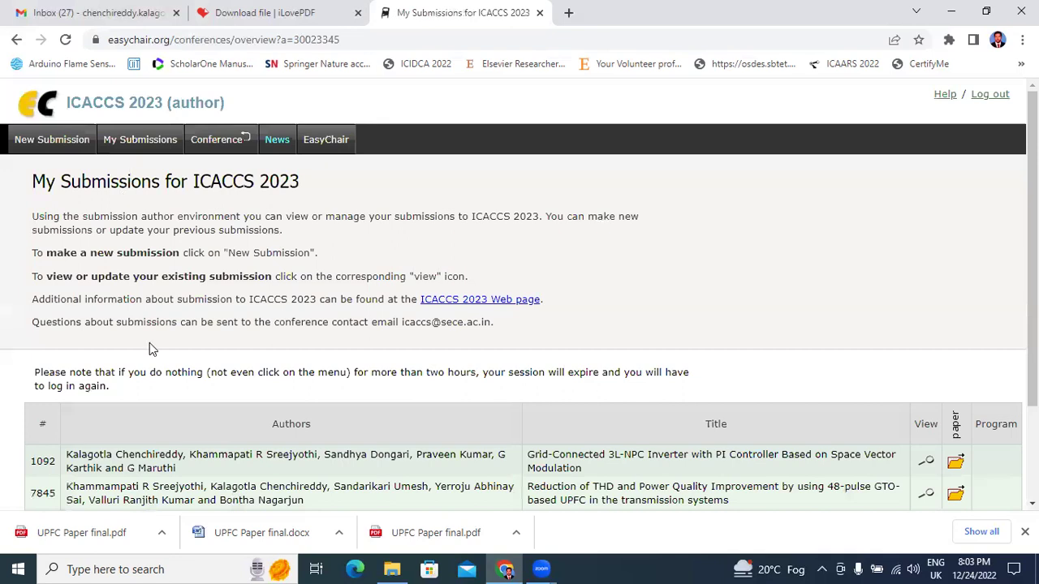
{"action": "scroll", "coordinate": [143, 360], "scroll_direction": "down", "scroll_amount": 2}
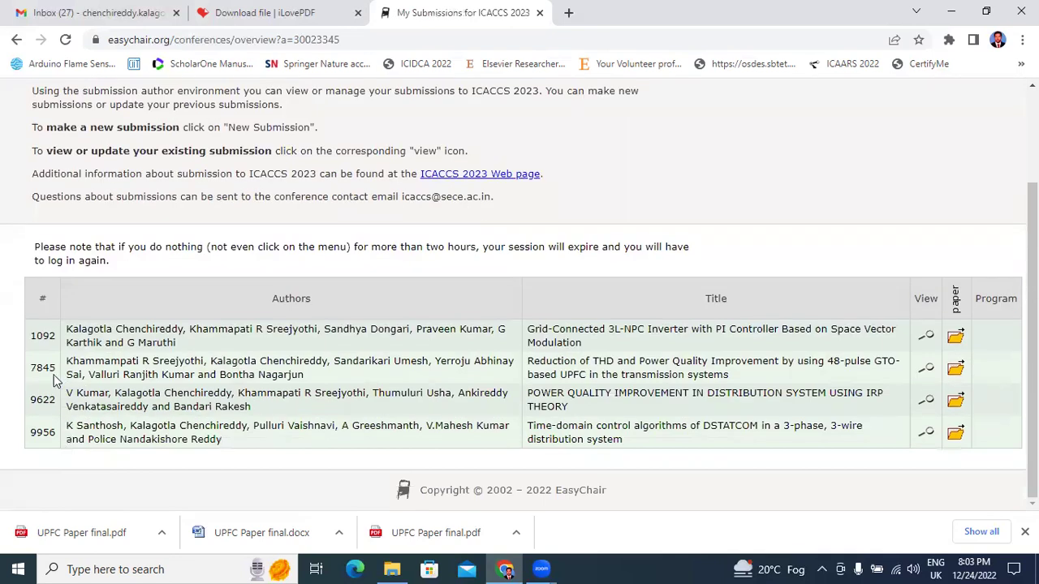
{"action": "scroll", "coordinate": [170, 388], "scroll_direction": "up", "scroll_amount": 2}
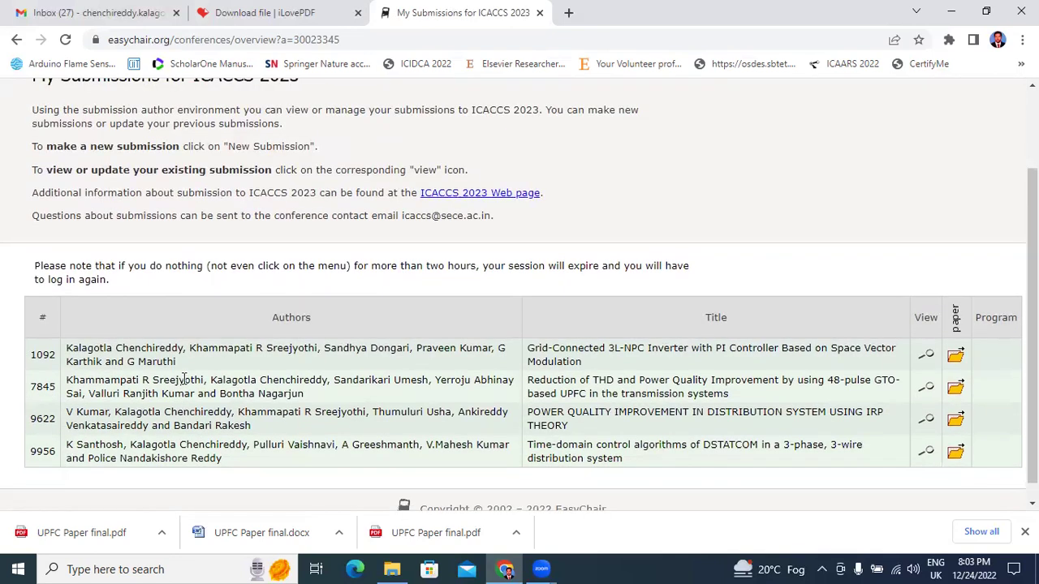
{"action": "mouse_move", "coordinate": [122, 154]}
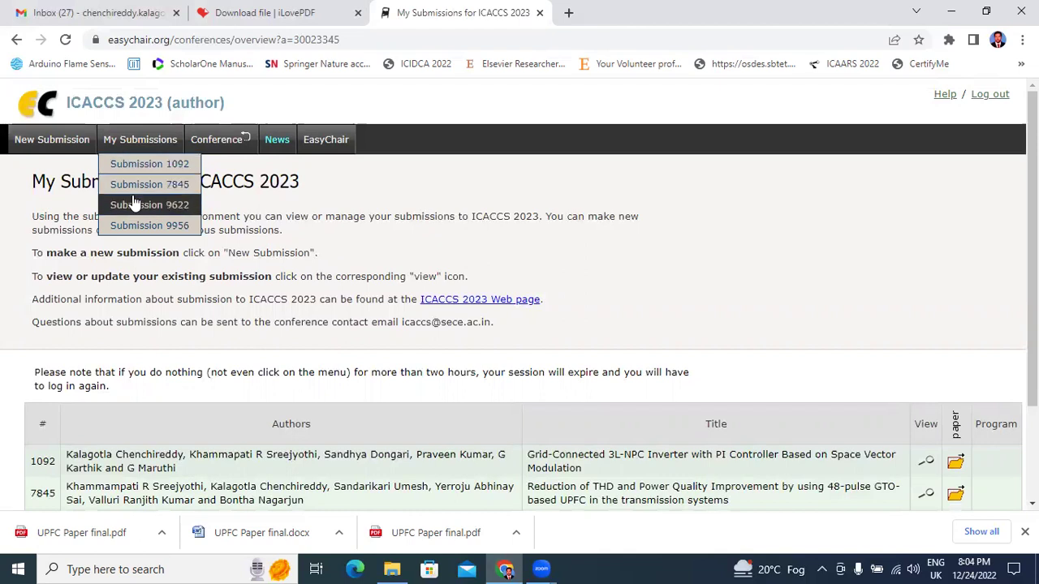
{"action": "left_click", "coordinate": [148, 187]}
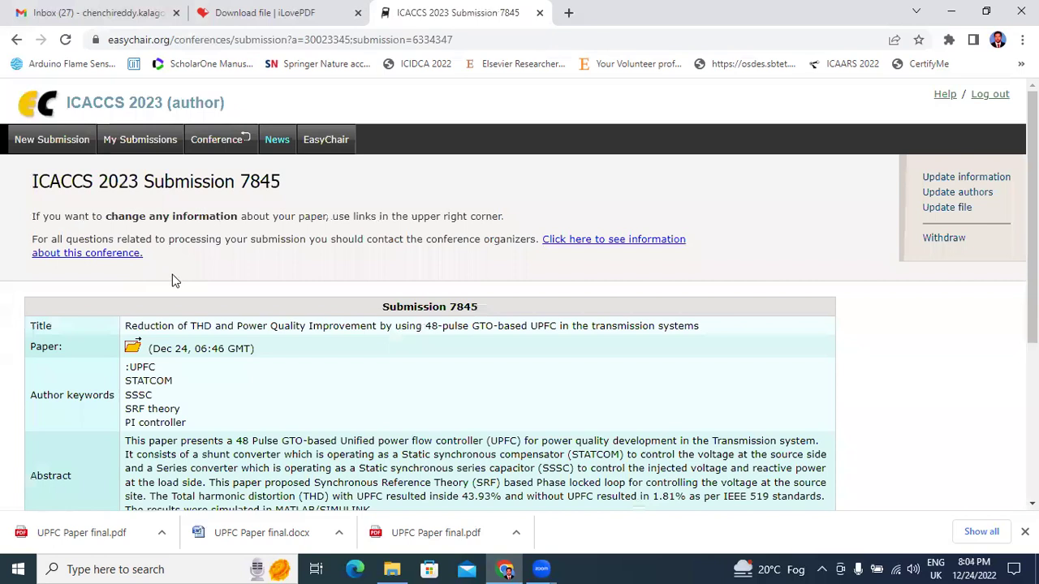
Examine the submission's title, paper file, author keywords, abstract and author table.
{"action": "scroll", "coordinate": [174, 277], "scroll_direction": "down", "scroll_amount": 3}
{"action": "scroll", "coordinate": [217, 285], "scroll_direction": "up", "scroll_amount": 3}
{"action": "scroll", "coordinate": [285, 314], "scroll_direction": "down", "scroll_amount": 3}
{"action": "scroll", "coordinate": [220, 297], "scroll_direction": "up", "scroll_amount": 2}
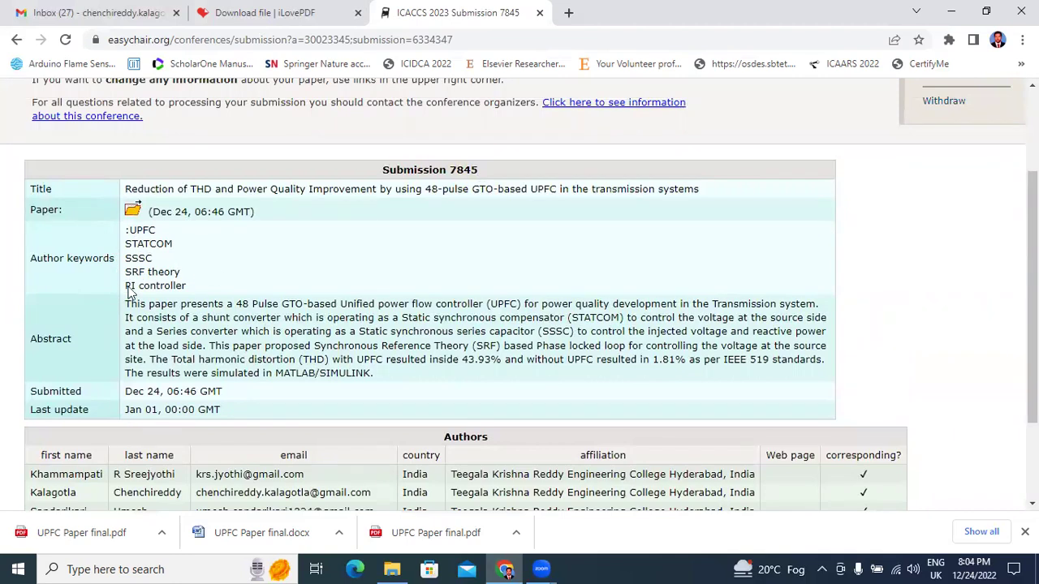
{"action": "scroll", "coordinate": [207, 363], "scroll_direction": "down", "scroll_amount": 2}
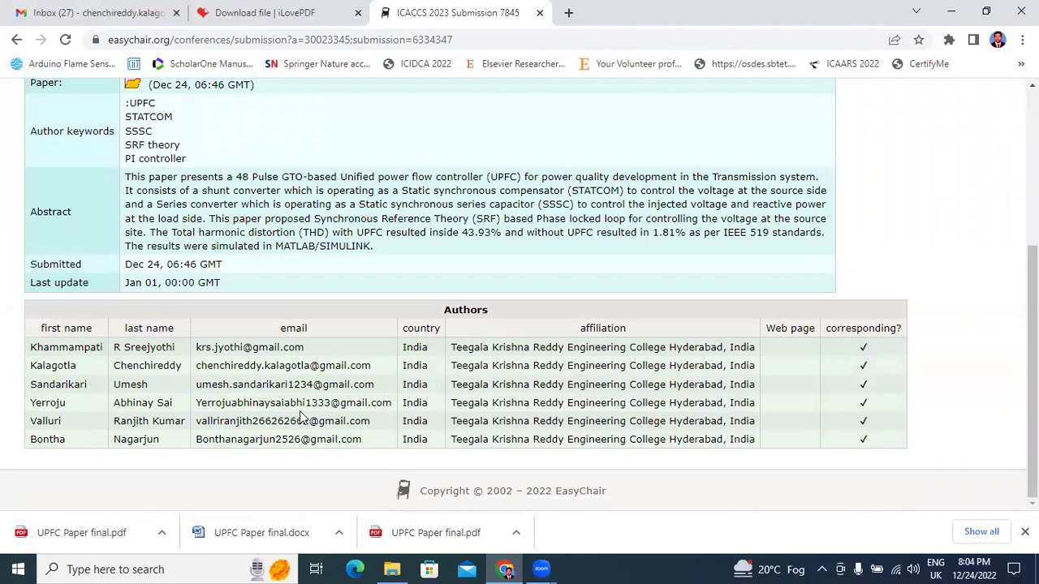
Open the information update form of submission 7845 and examine its title, abstract and keywords fields.
{"action": "scroll", "coordinate": [663, 427], "scroll_direction": "up", "scroll_amount": 3}
{"action": "scroll", "coordinate": [698, 406], "scroll_direction": "up", "scroll_amount": 1}
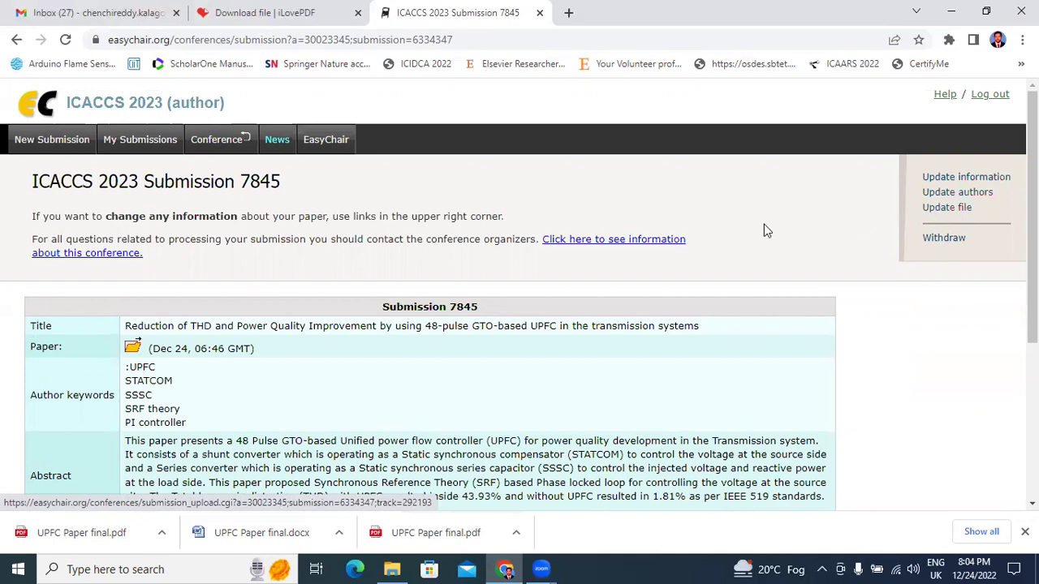
{"action": "left_click", "coordinate": [955, 183]}
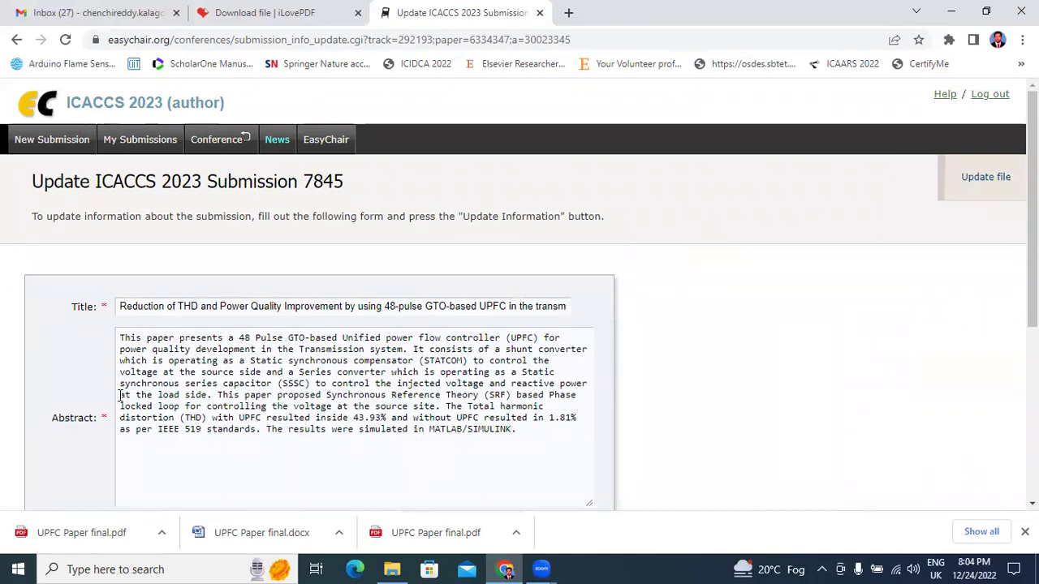
{"action": "scroll", "coordinate": [337, 380], "scroll_direction": "down", "scroll_amount": 3}
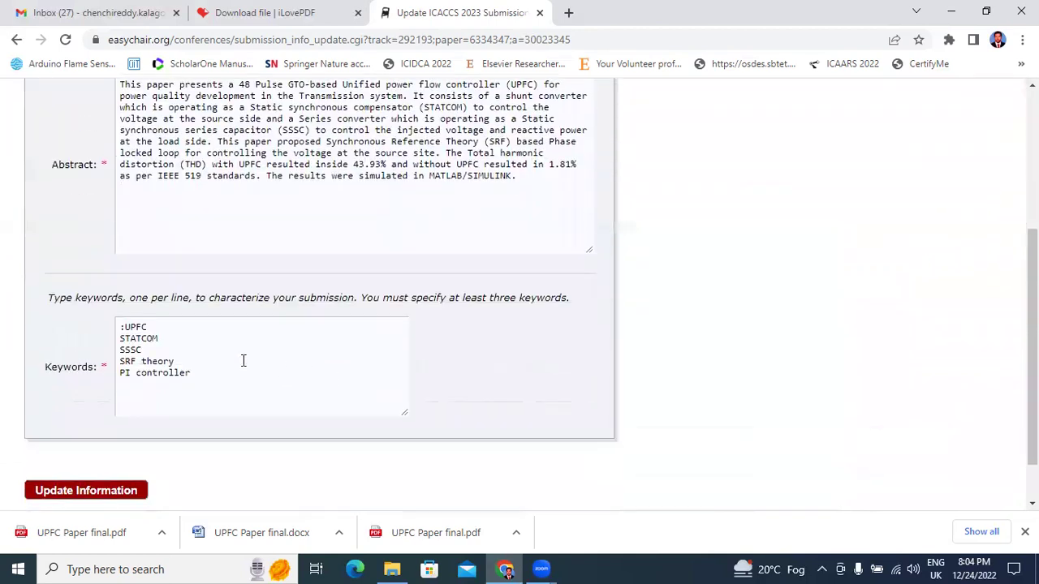
{"action": "scroll", "coordinate": [215, 368], "scroll_direction": "up", "scroll_amount": 3}
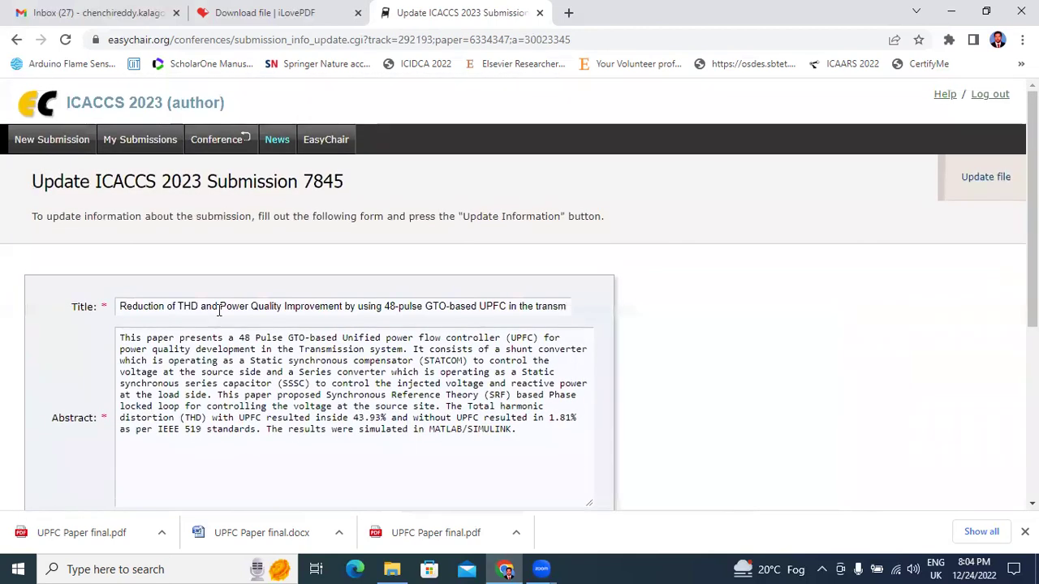
{"action": "scroll", "coordinate": [230, 395], "scroll_direction": "down", "scroll_amount": 3}
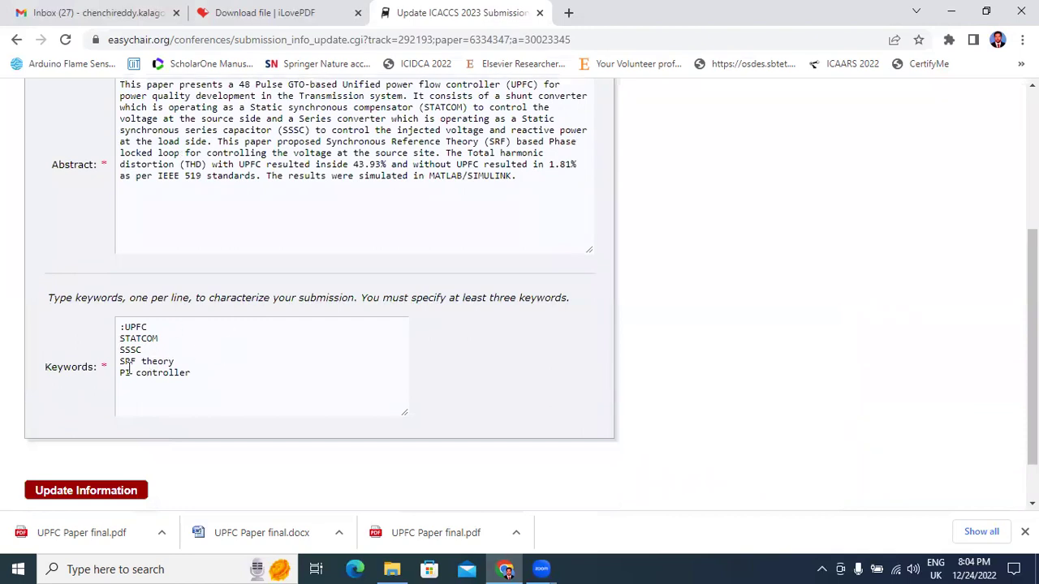
{"action": "scroll", "coordinate": [68, 350], "scroll_direction": "up", "scroll_amount": 3}
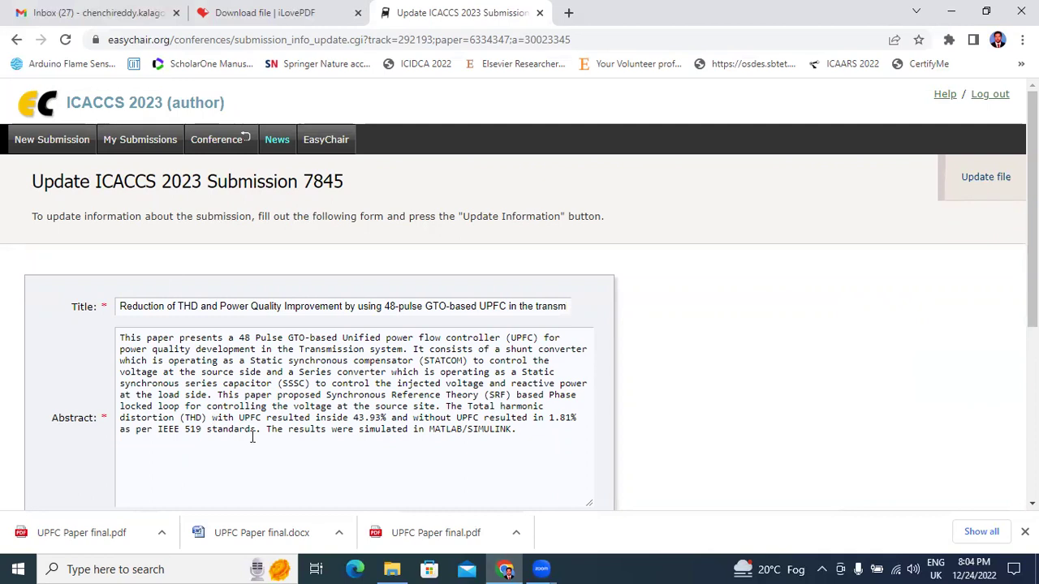
{"action": "scroll", "coordinate": [281, 426], "scroll_direction": "down", "scroll_amount": 4}
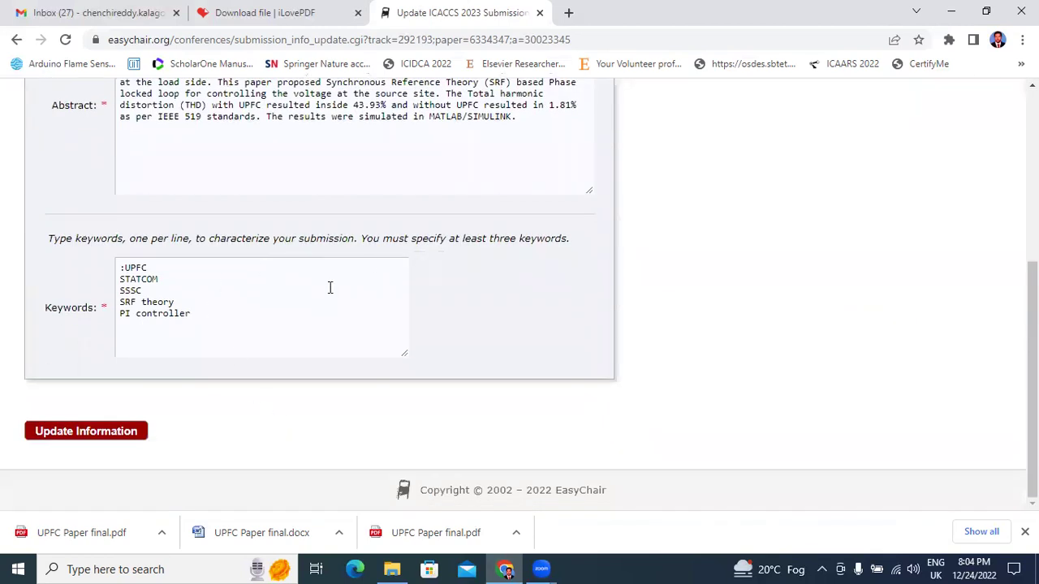
{"action": "scroll", "coordinate": [330, 287], "scroll_direction": "up", "scroll_amount": 3}
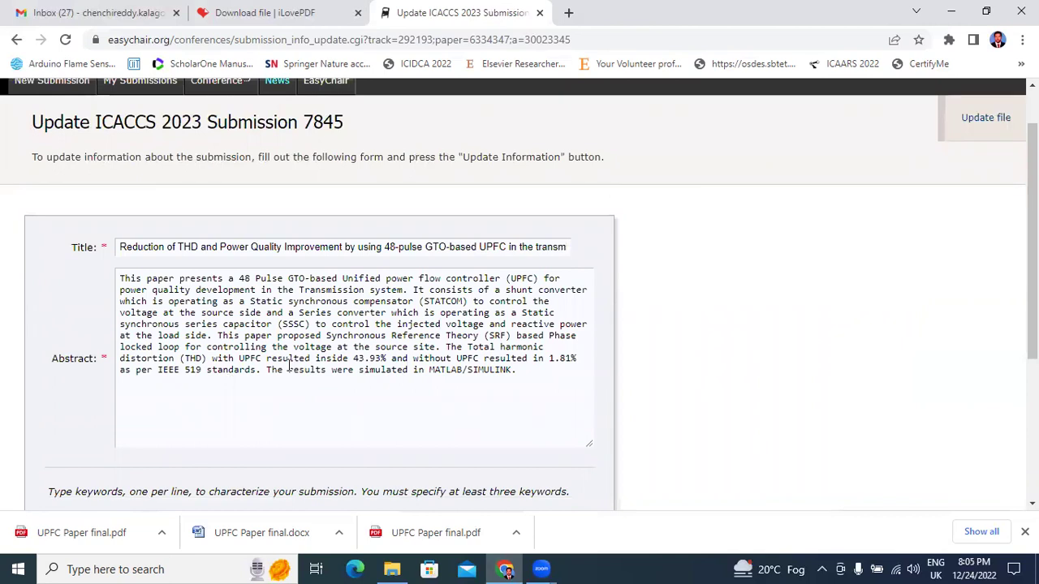
{"action": "scroll", "coordinate": [315, 324], "scroll_direction": "down", "scroll_amount": 3}
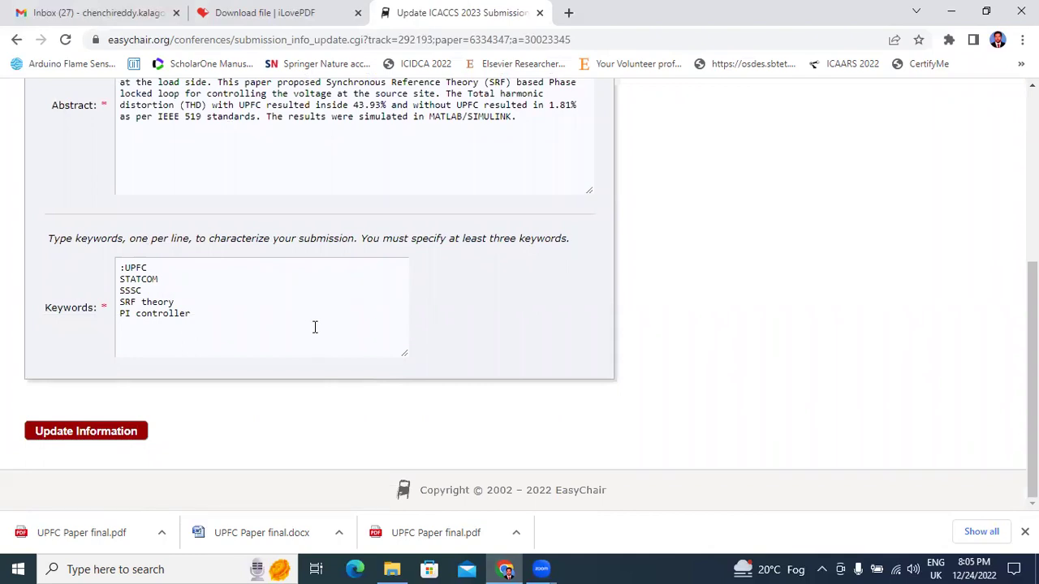
{"action": "scroll", "coordinate": [186, 384], "scroll_direction": "up", "scroll_amount": 4}
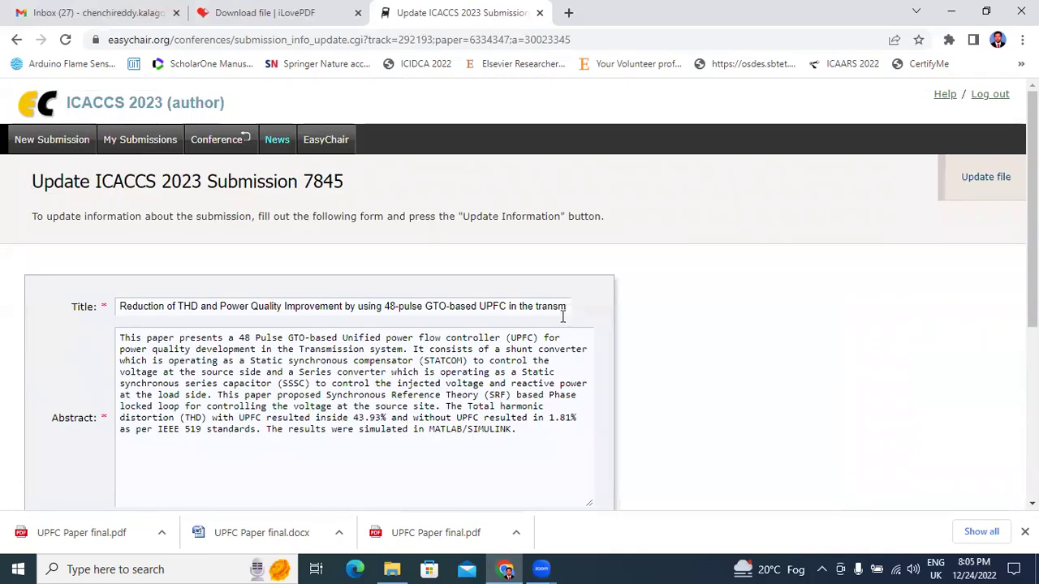
Open the author update page of submission 7845 and make the fourth author's email editable.
{"action": "mouse_move", "coordinate": [139, 142]}
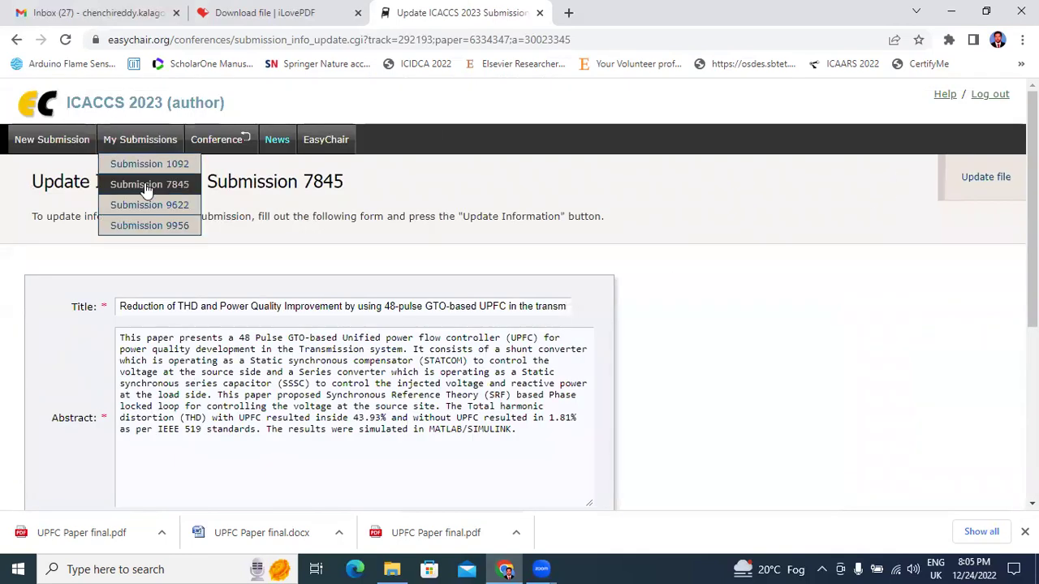
{"action": "left_click", "coordinate": [145, 183]}
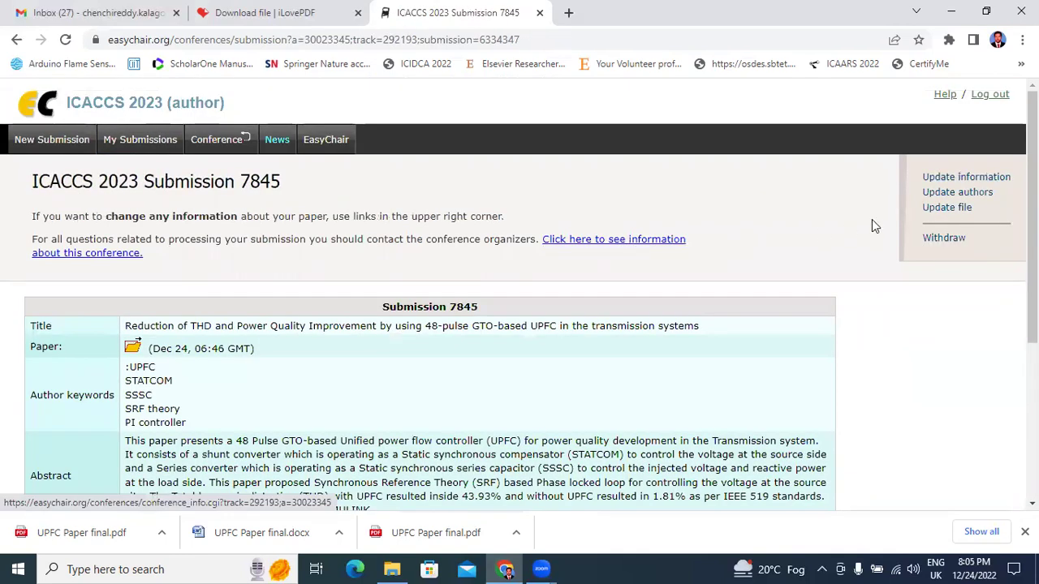
{"action": "left_click", "coordinate": [939, 194]}
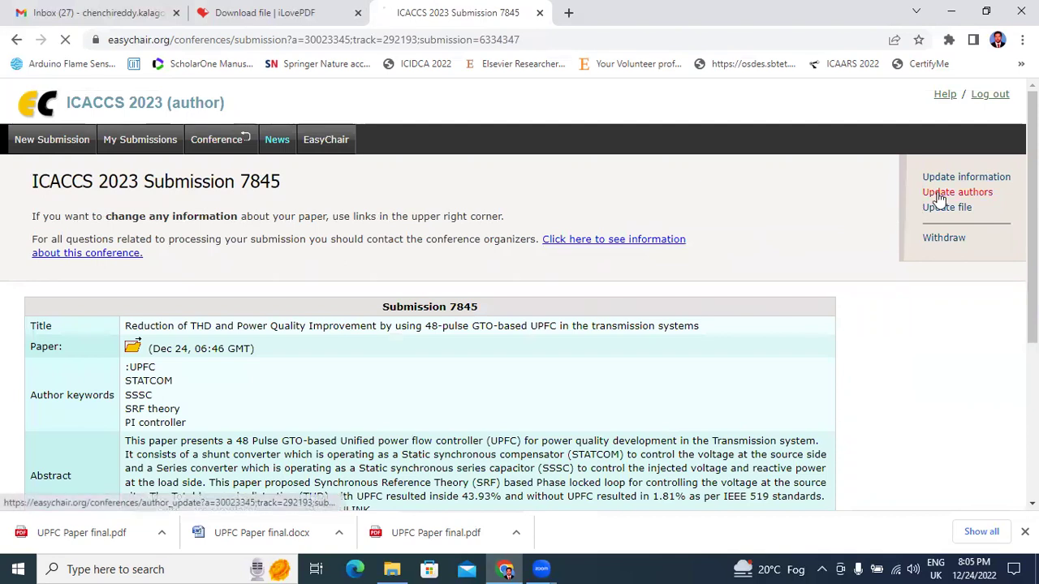
{"action": "scroll", "coordinate": [772, 258], "scroll_direction": "down", "scroll_amount": 3}
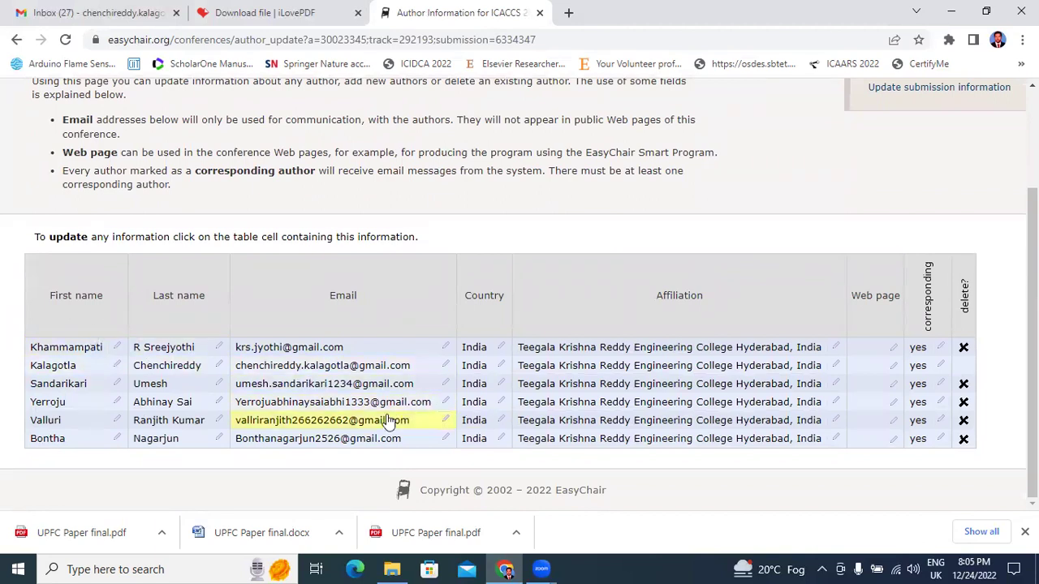
{"action": "left_click", "coordinate": [442, 403]}
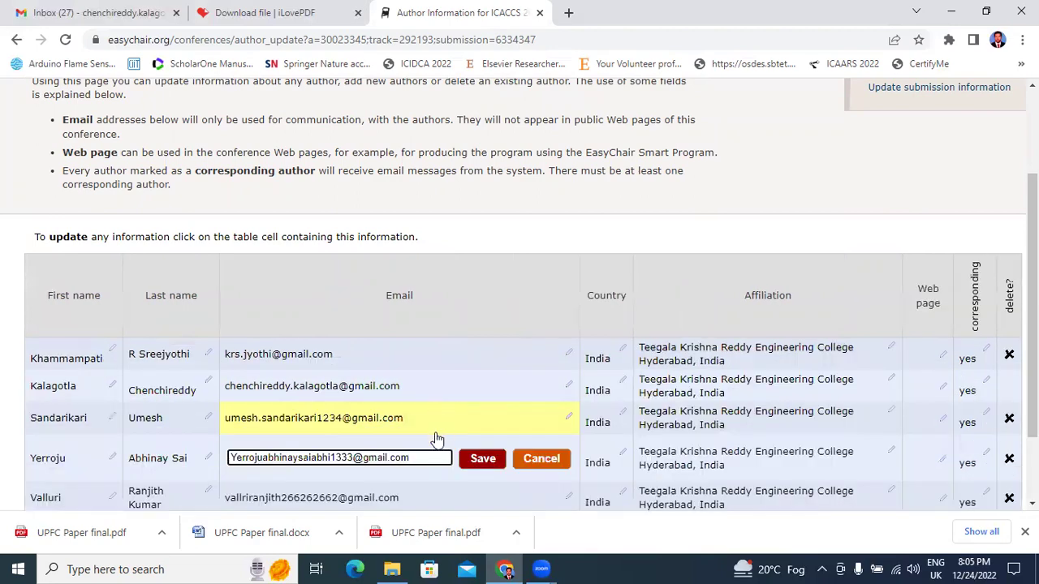
Switch to File Explorer and open the UPFC Paper final Word document from the Downloads folder.
{"action": "left_click", "coordinate": [951, 12]}
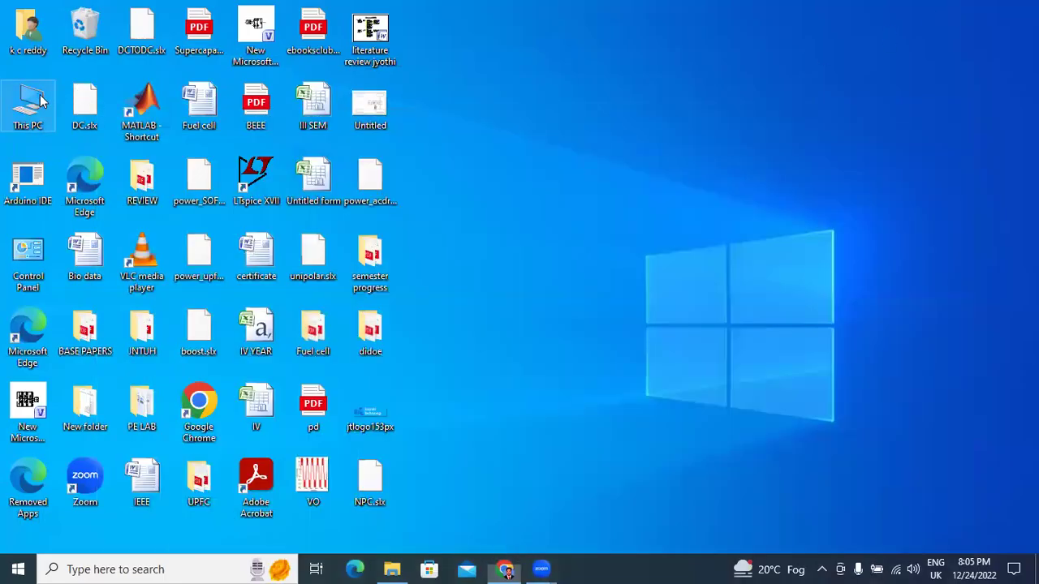
{"action": "key", "text": "super+e"}
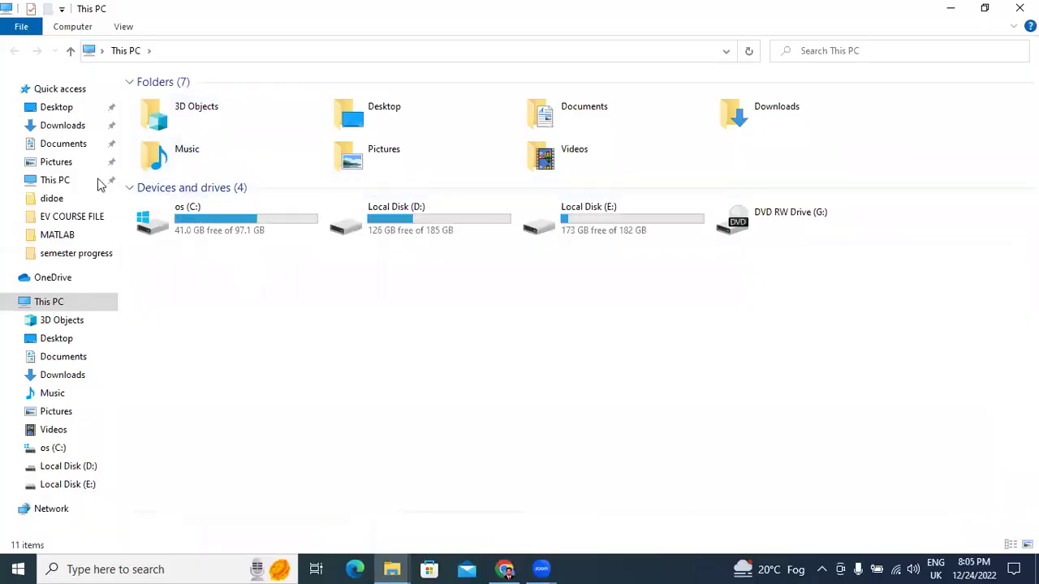
{"action": "left_click", "coordinate": [73, 126]}
{"action": "double_click", "coordinate": [233, 155]}
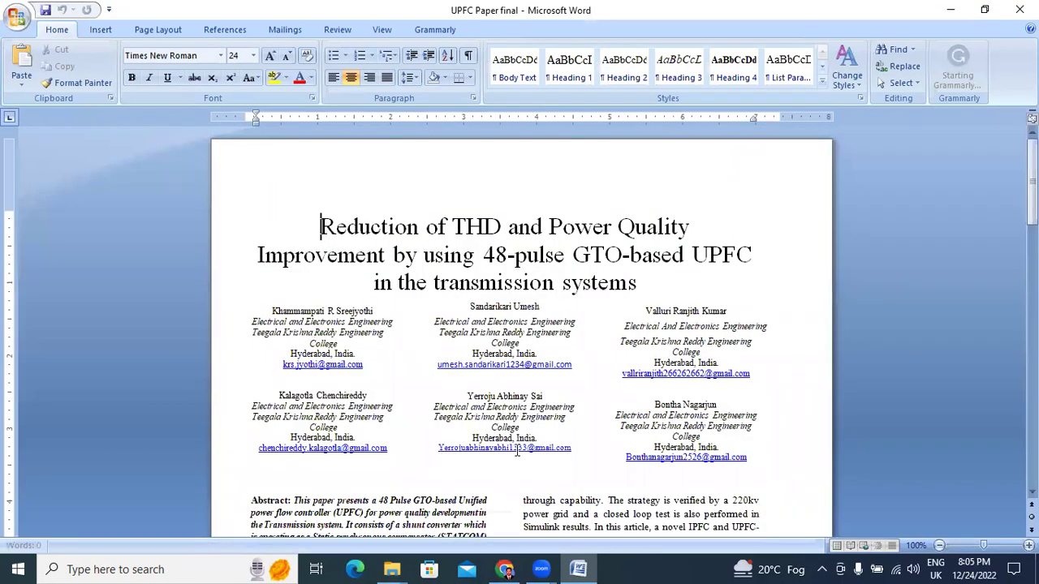
Copy the fourth listed author's email address from the author block under the paper title.
{"action": "double_click", "coordinate": [497, 448]}
{"action": "left_click", "coordinate": [465, 458]}
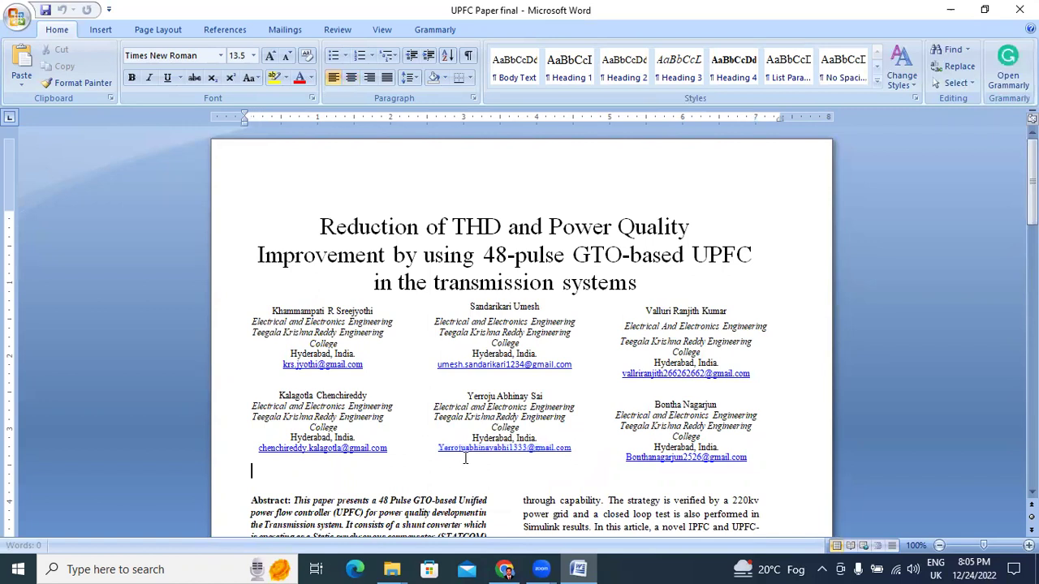
{"action": "left_click_drag", "start_coordinate": [436, 451], "coordinate": [545, 450]}
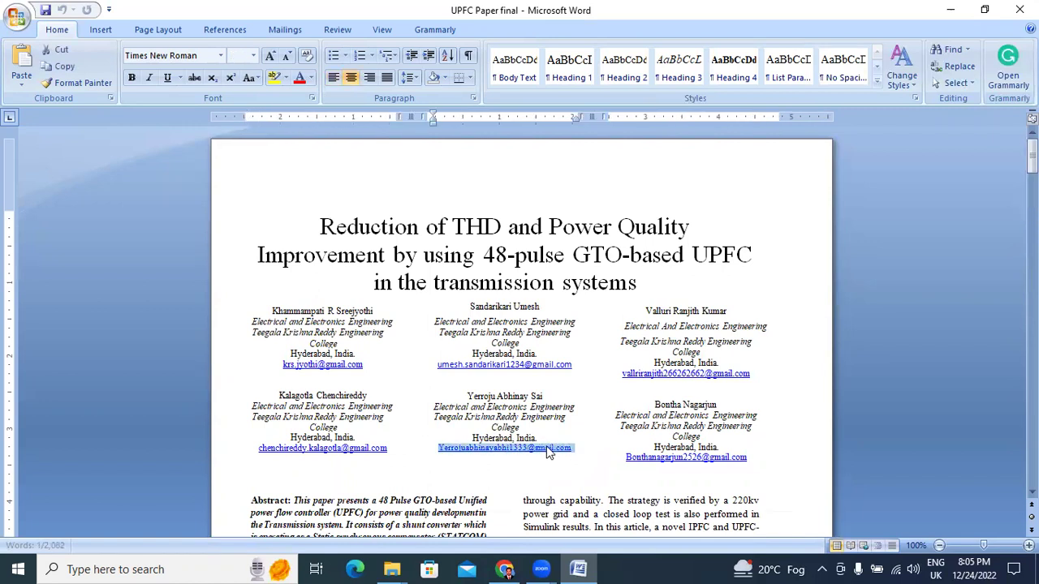
{"action": "right_click", "coordinate": [548, 453]}
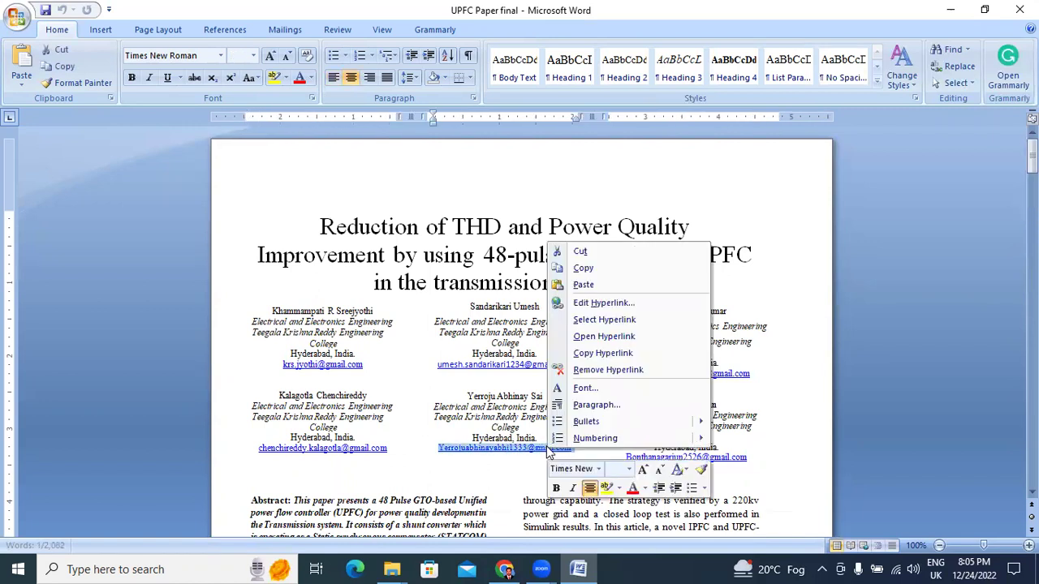
{"action": "left_click", "coordinate": [595, 271]}
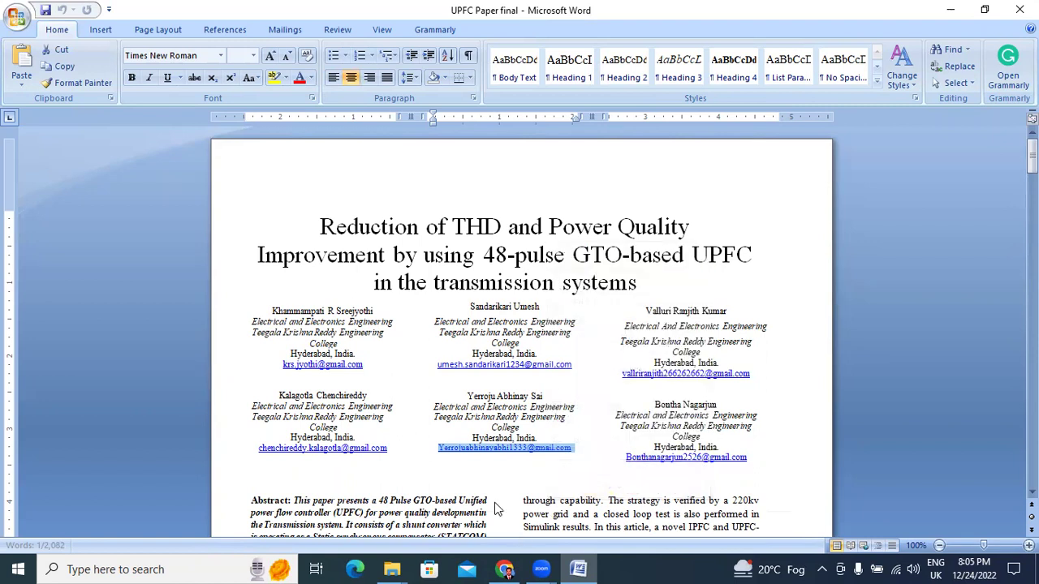
Return to EasyChair in the browser, replace the fourth author's email with the copied address, save it and check the author table.
{"action": "key", "text": "alt+Tab"}
{"action": "left_click_drag", "start_coordinate": [420, 362], "coordinate": [56, 365]}
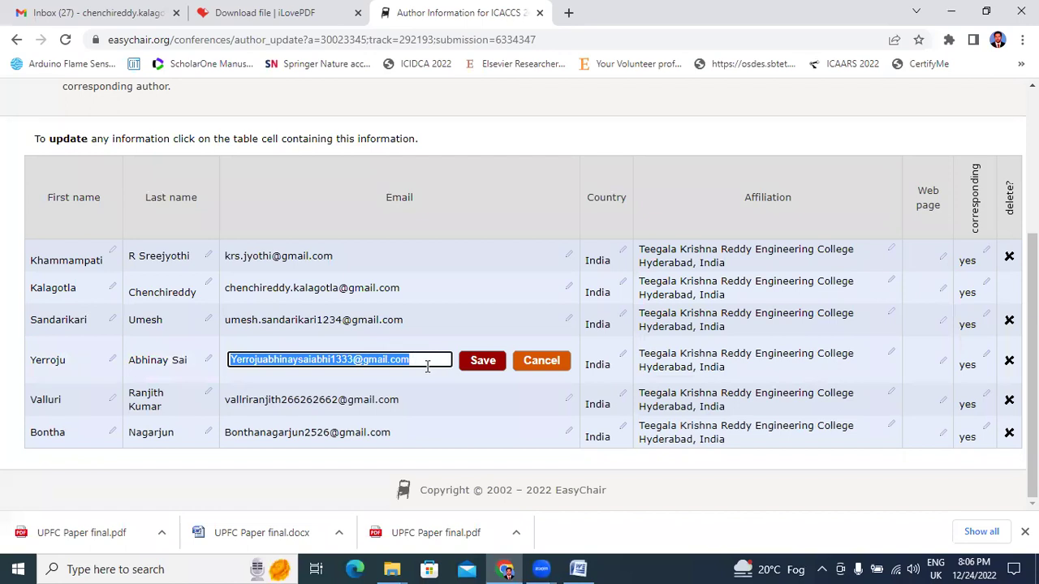
{"action": "key", "text": "ctrl+v"}
{"action": "left_click", "coordinate": [484, 363]}
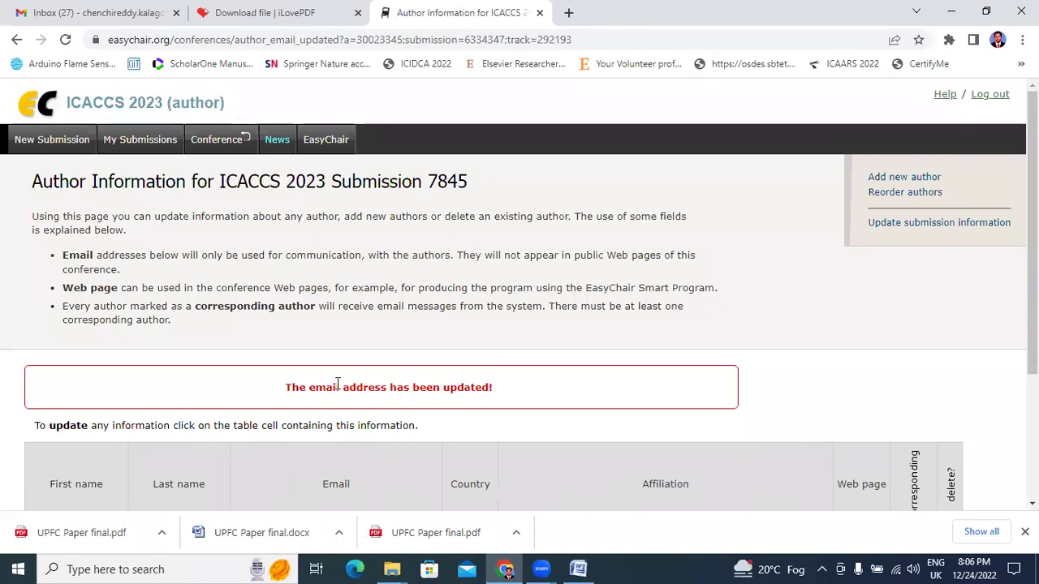
{"action": "scroll", "coordinate": [534, 382], "scroll_direction": "down", "scroll_amount": 3}
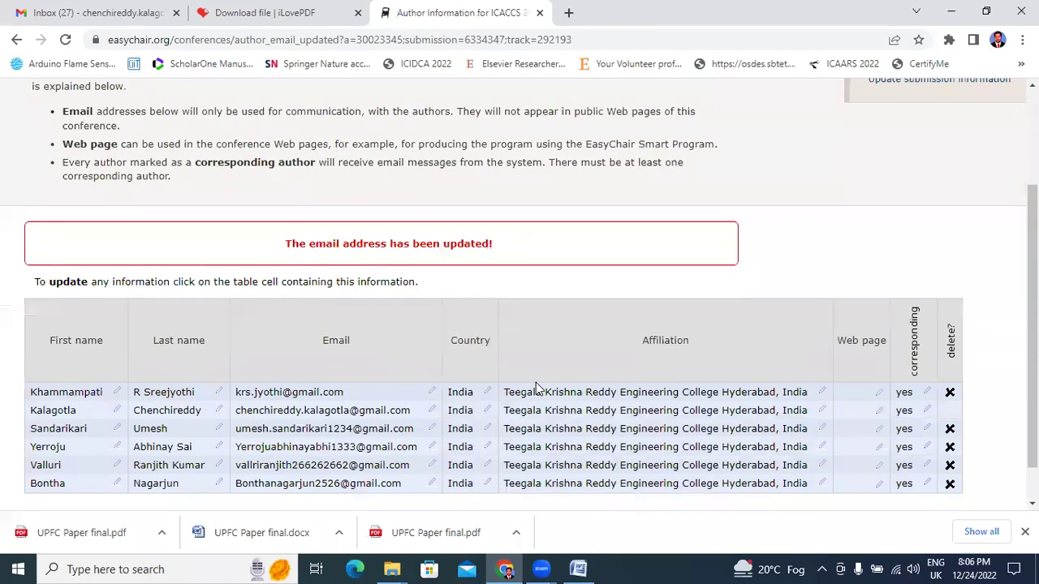
{"action": "scroll", "coordinate": [552, 325], "scroll_direction": "up", "scroll_amount": 1}
{"action": "scroll", "coordinate": [560, 330], "scroll_direction": "up", "scroll_amount": 2}
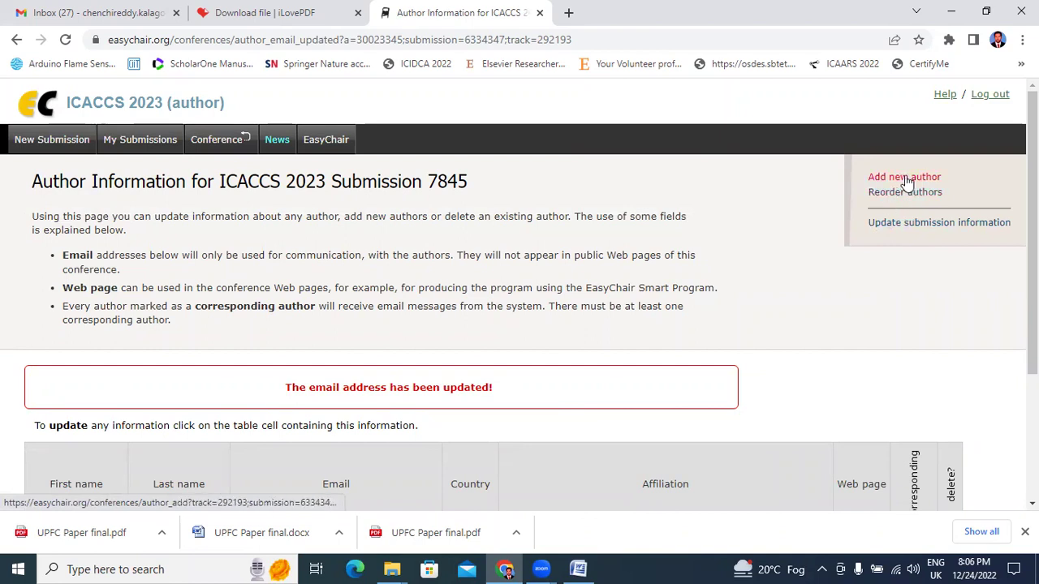
{"action": "mouse_move", "coordinate": [122, 146]}
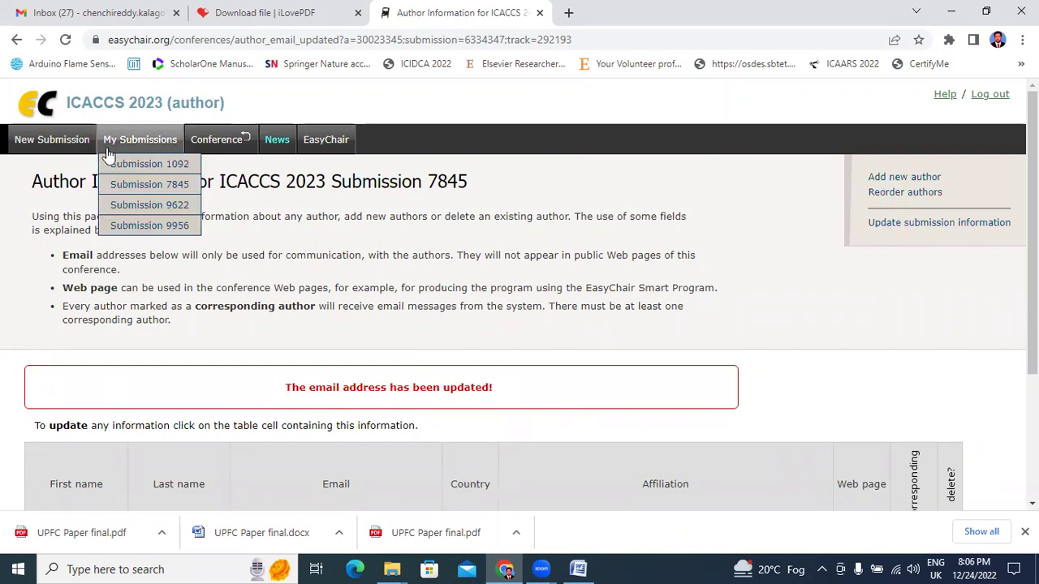
{"action": "left_click", "coordinate": [137, 186]}
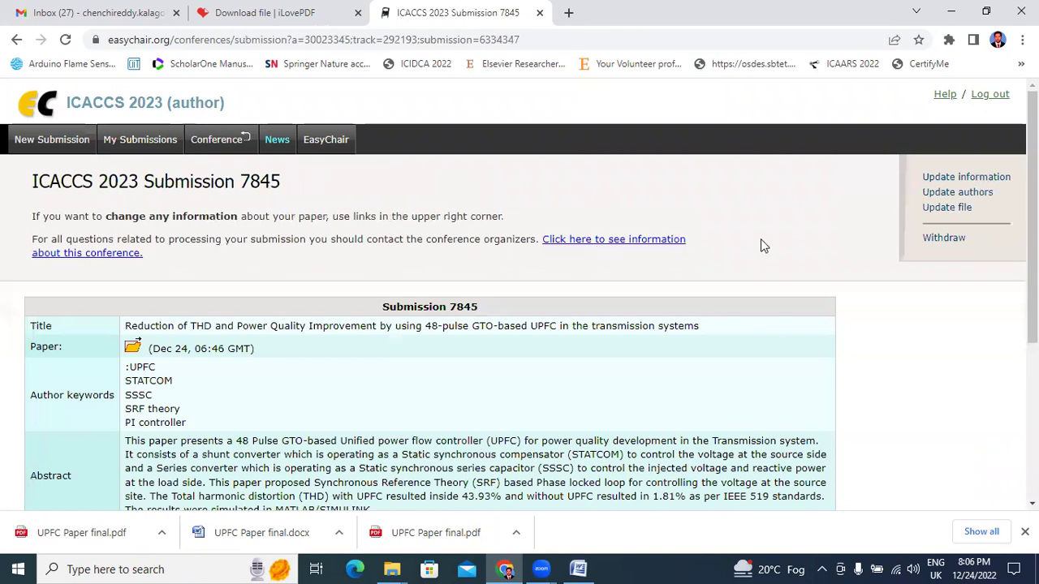
{"action": "left_click", "coordinate": [947, 209]}
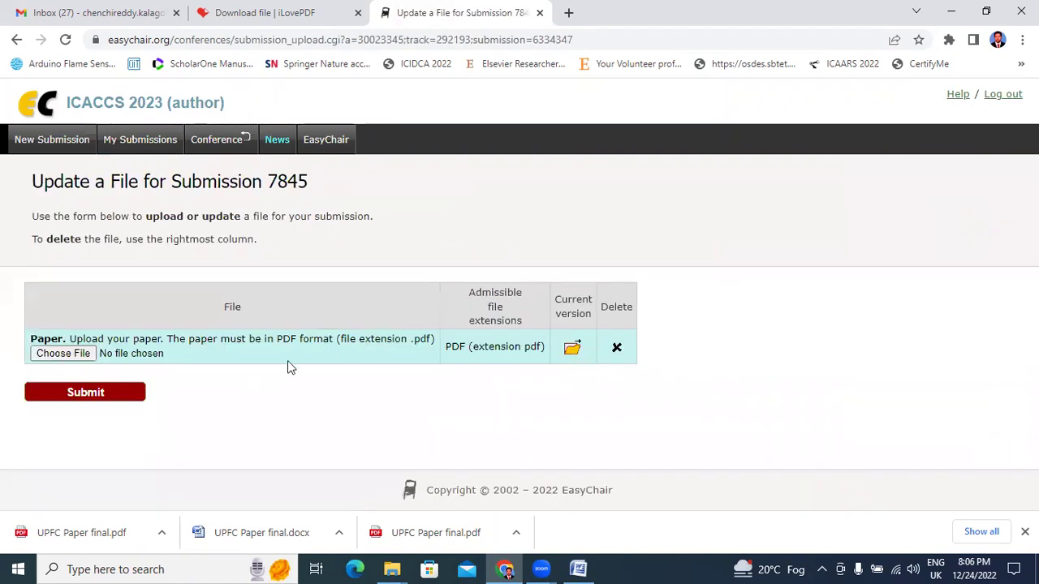
{"action": "left_click", "coordinate": [71, 350]}
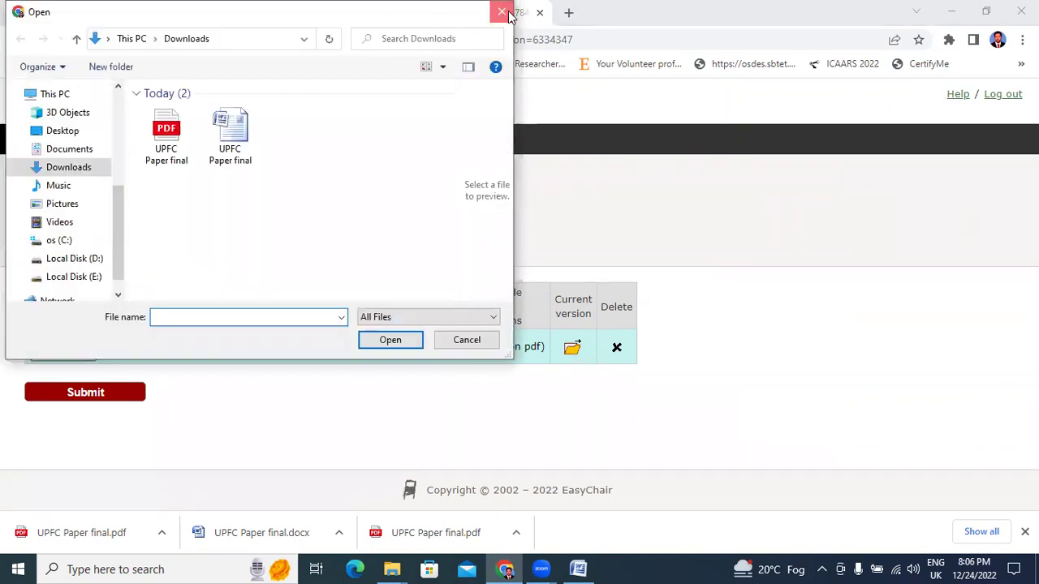
{"action": "left_click", "coordinate": [502, 11]}
Open the file update page of submission 7845 and choose UPFC Paper final.pdf from Downloads as the new paper file.
{"action": "mouse_move", "coordinate": [138, 152]}
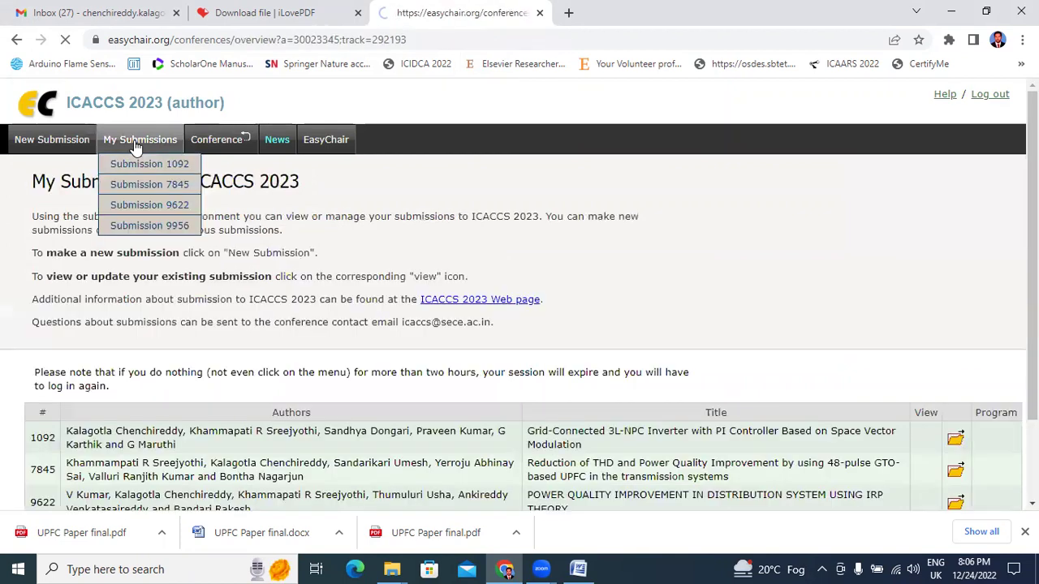
{"action": "left_click", "coordinate": [135, 185]}
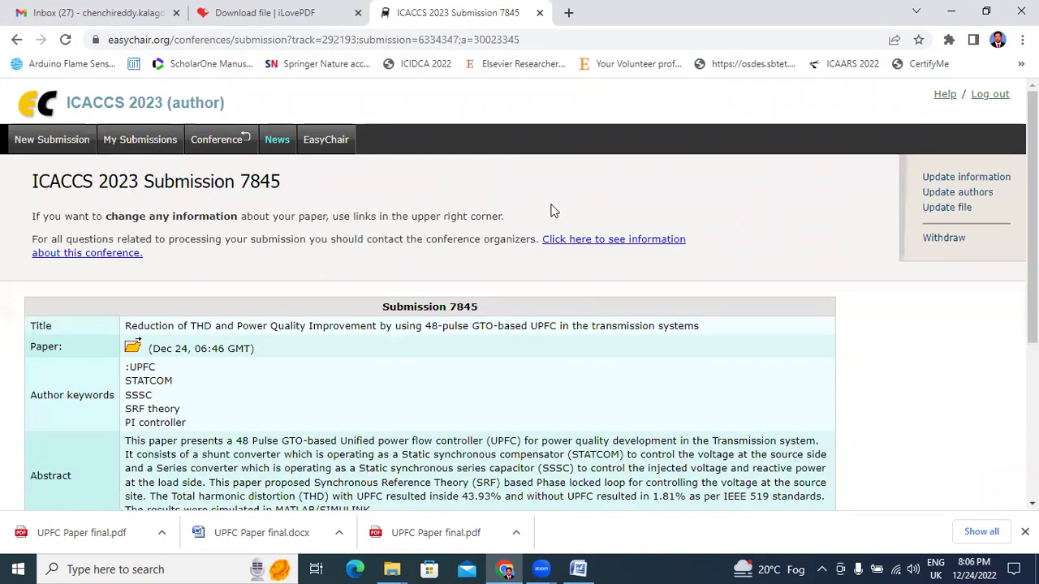
{"action": "left_click", "coordinate": [956, 216]}
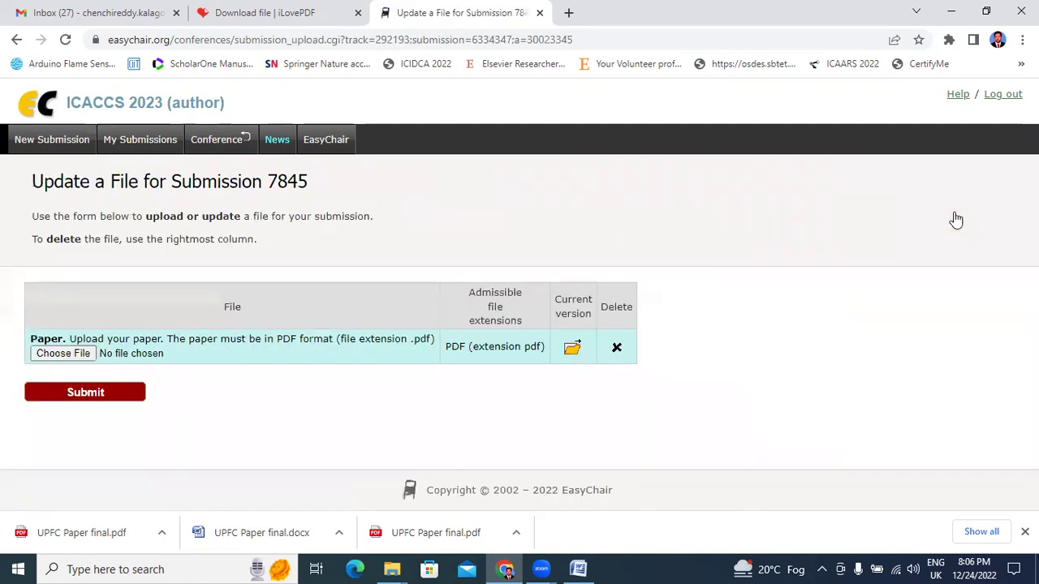
{"action": "left_click", "coordinate": [75, 355]}
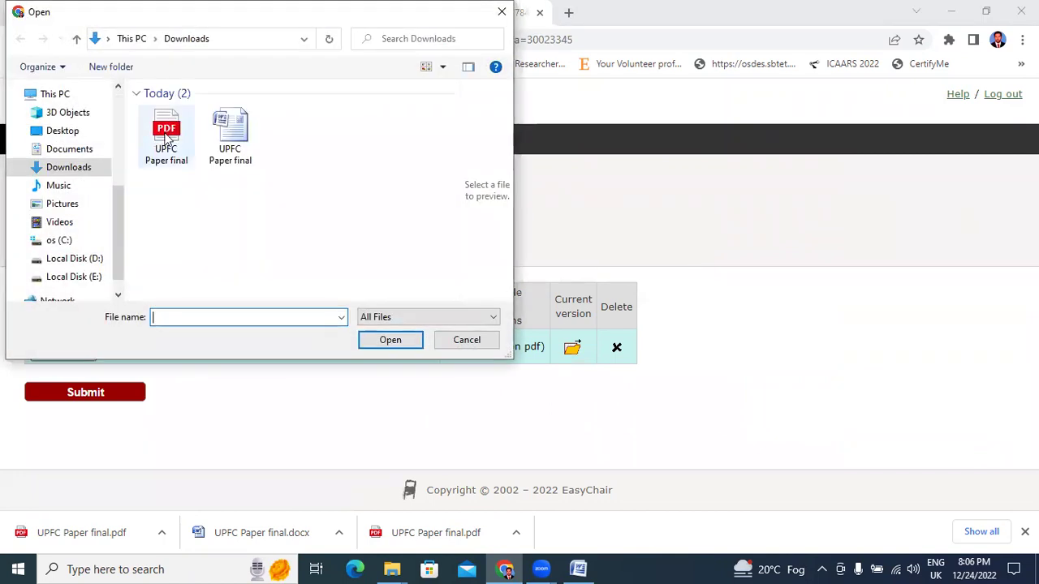
{"action": "left_click", "coordinate": [166, 138]}
{"action": "left_click", "coordinate": [397, 340]}
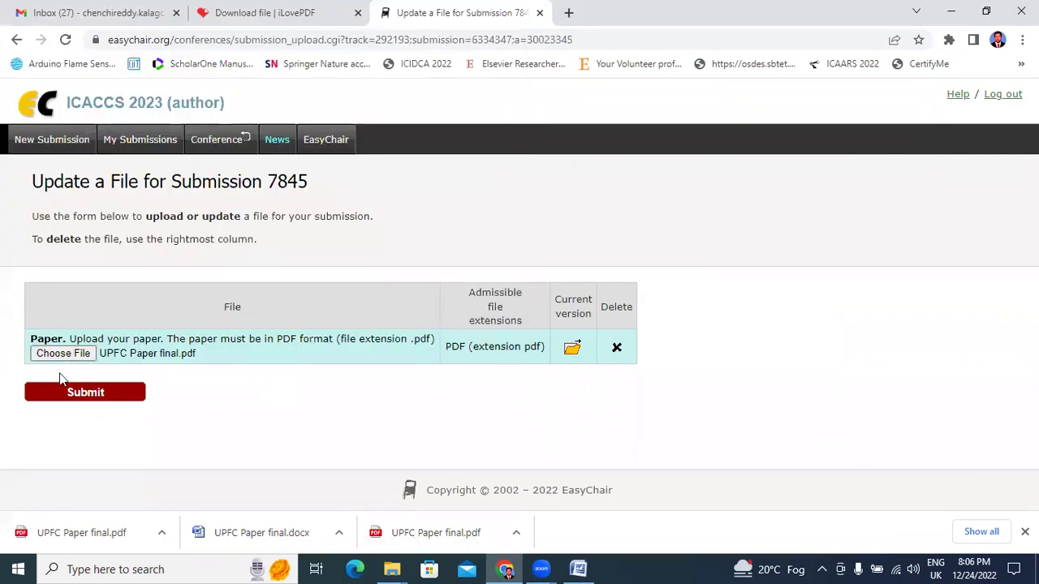
Submit UPFC Paper final.pdf as the new paper file for submission 7845 and check the updated submission record.
{"action": "left_click", "coordinate": [83, 394]}
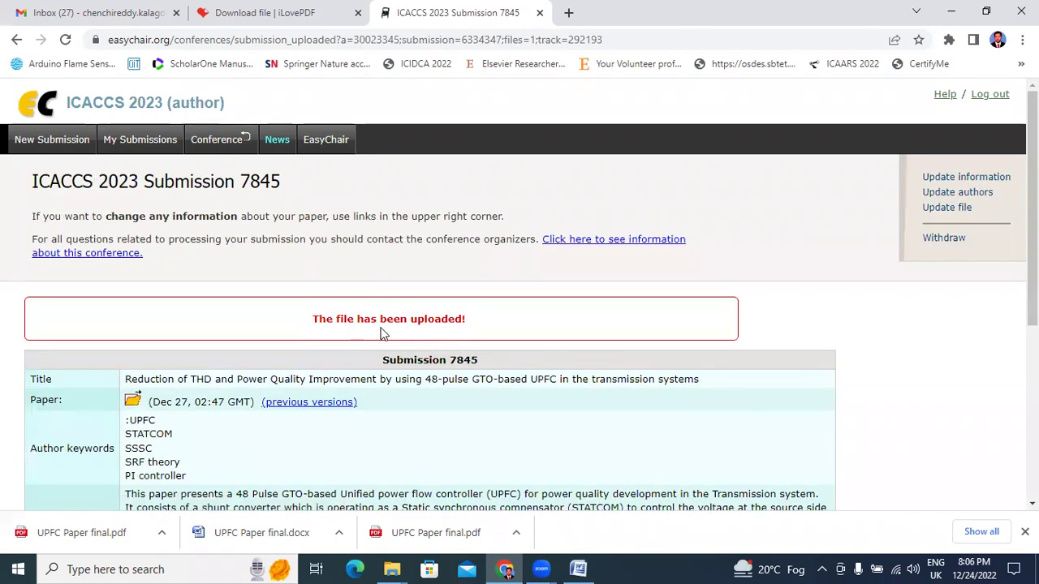
{"action": "scroll", "coordinate": [532, 329], "scroll_direction": "down", "scroll_amount": 5}
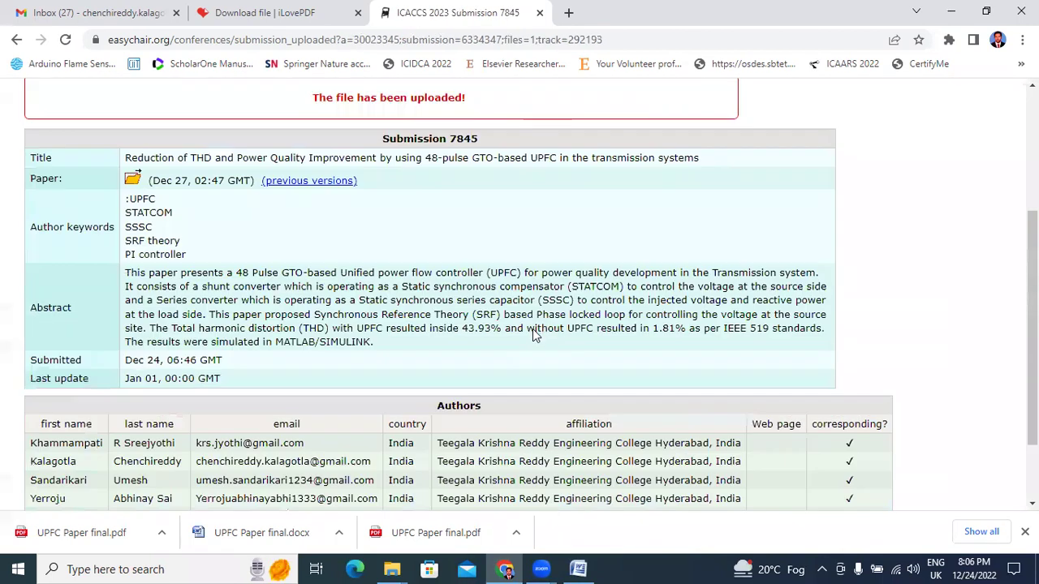
{"action": "scroll", "coordinate": [532, 329], "scroll_direction": "up", "scroll_amount": 5}
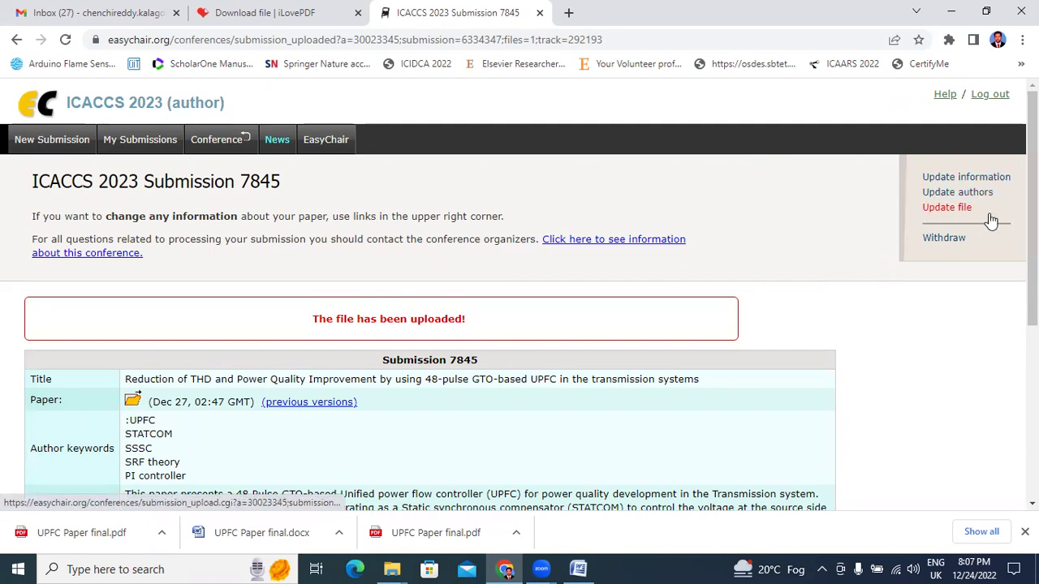
Switch to Gmail, open the "ICACCS 2023 submission 7845 update" email and review its author, title and paper version details.
{"action": "left_click", "coordinate": [91, 7]}
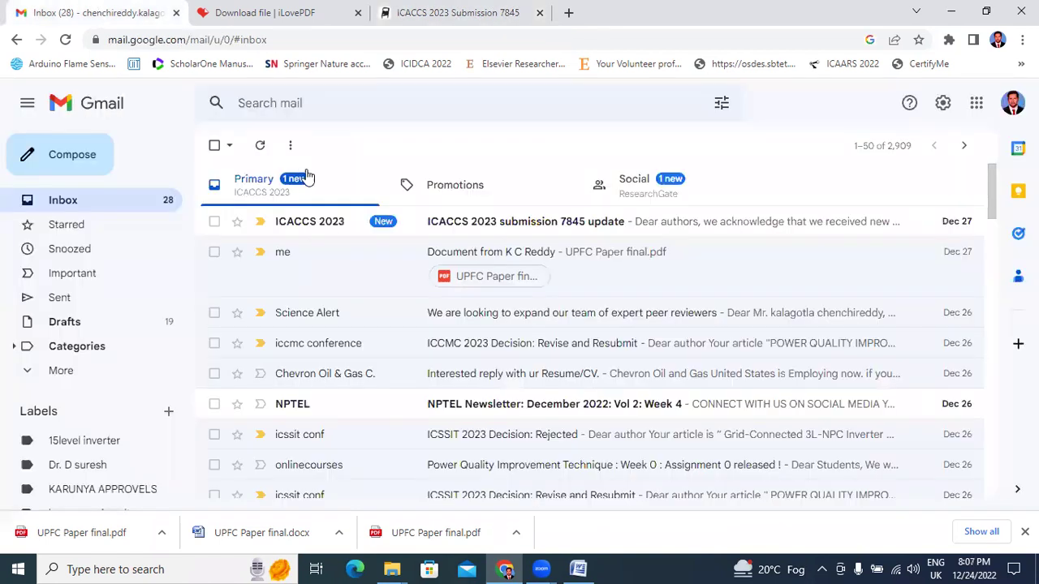
{"action": "left_click", "coordinate": [272, 12]}
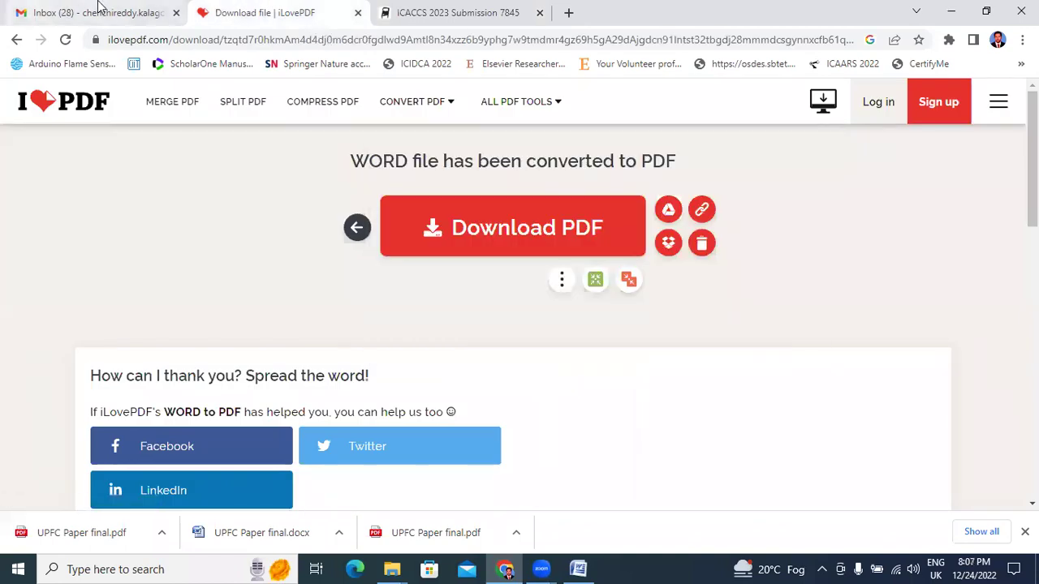
{"action": "left_click", "coordinate": [98, 9]}
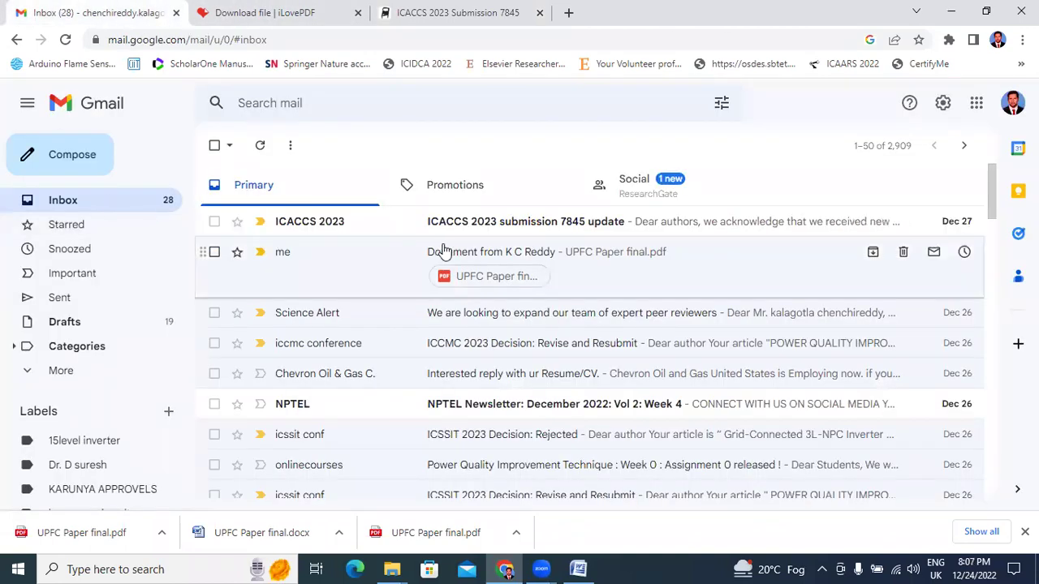
{"action": "left_click", "coordinate": [487, 230]}
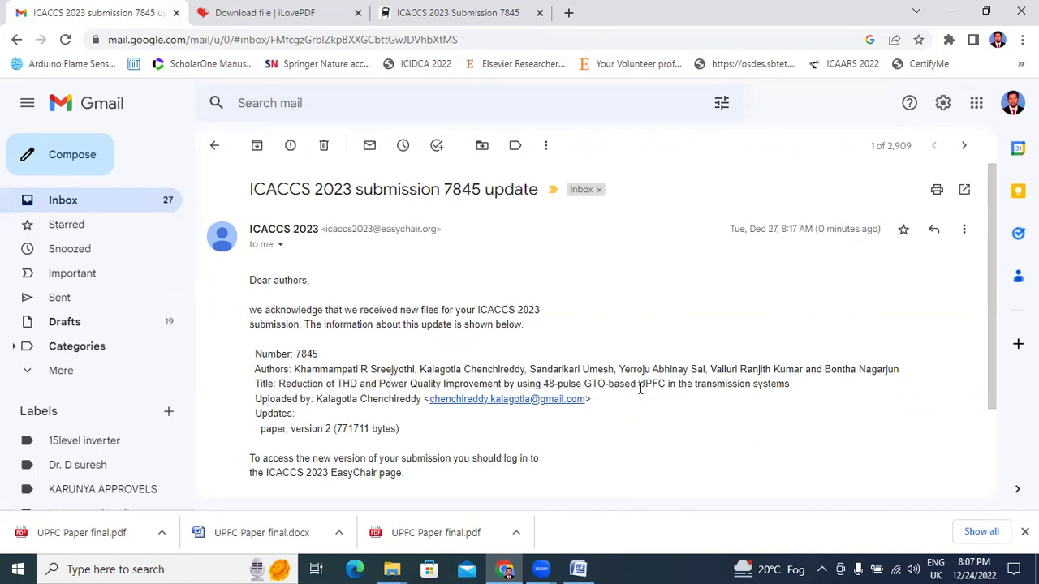
{"action": "scroll", "coordinate": [321, 402], "scroll_direction": "down", "scroll_amount": 2}
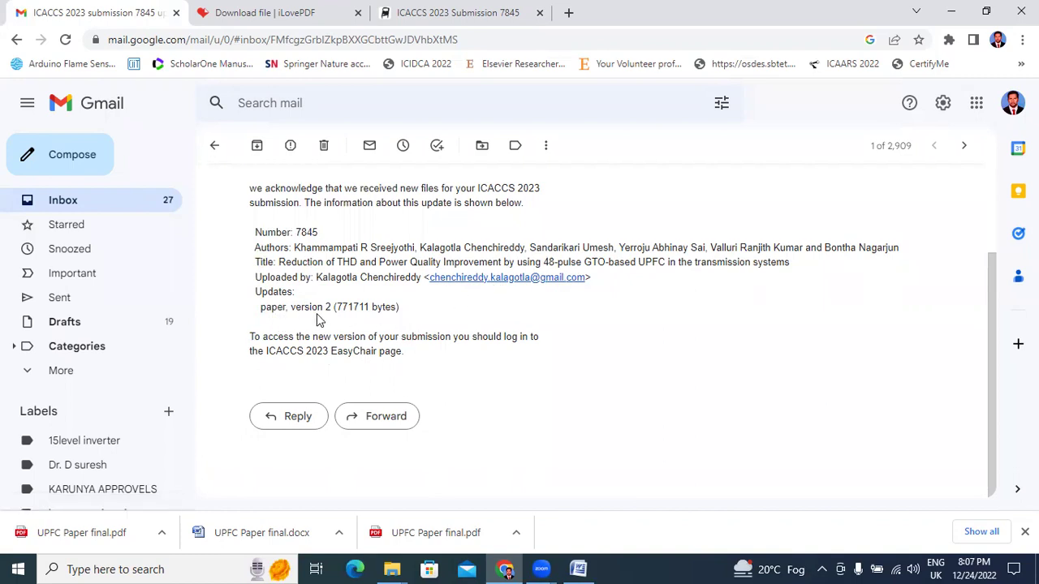
{"action": "scroll", "coordinate": [297, 318], "scroll_direction": "up", "scroll_amount": 2}
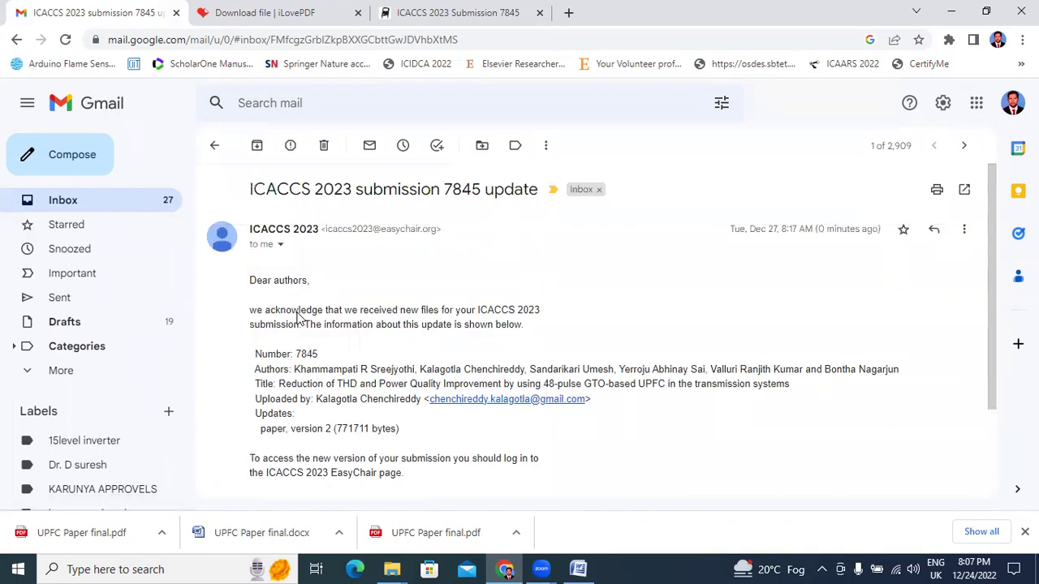
{"action": "scroll", "coordinate": [317, 278], "scroll_direction": "down", "scroll_amount": 2}
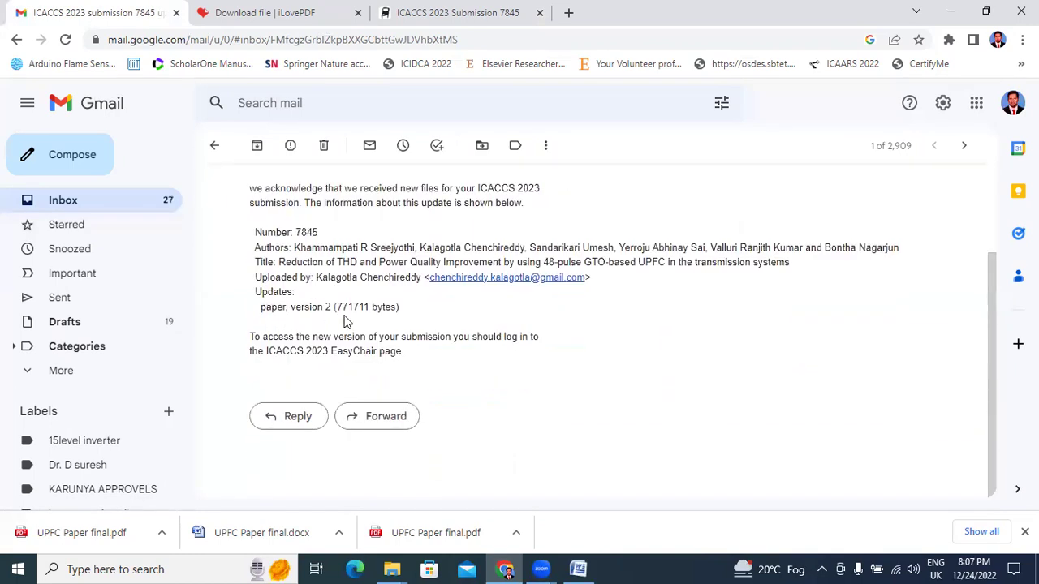
{"action": "scroll", "coordinate": [345, 321], "scroll_direction": "up", "scroll_amount": 2}
{"action": "left_click", "coordinate": [217, 147]}
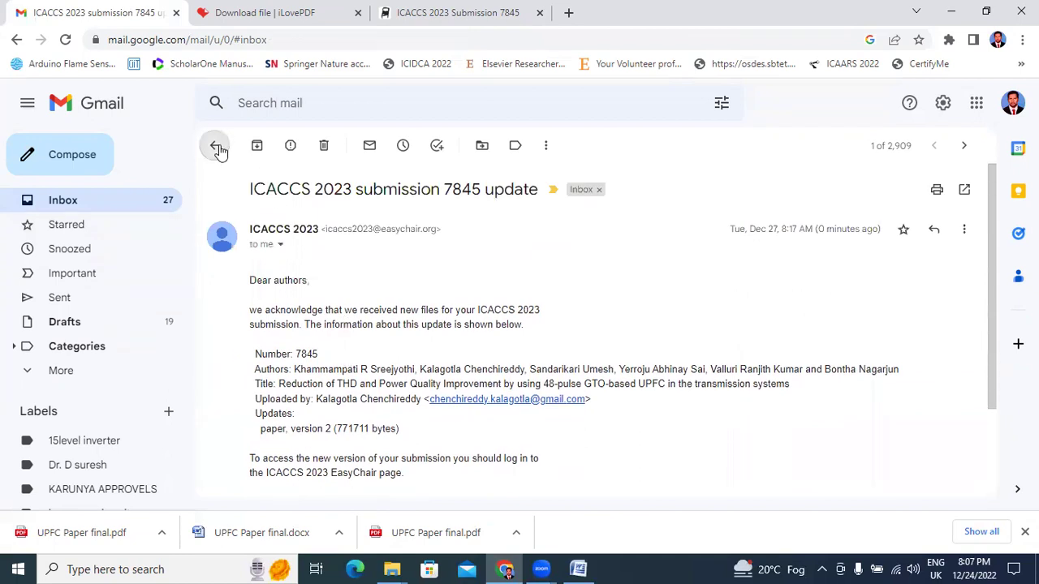
{"action": "left_click", "coordinate": [466, 230]}
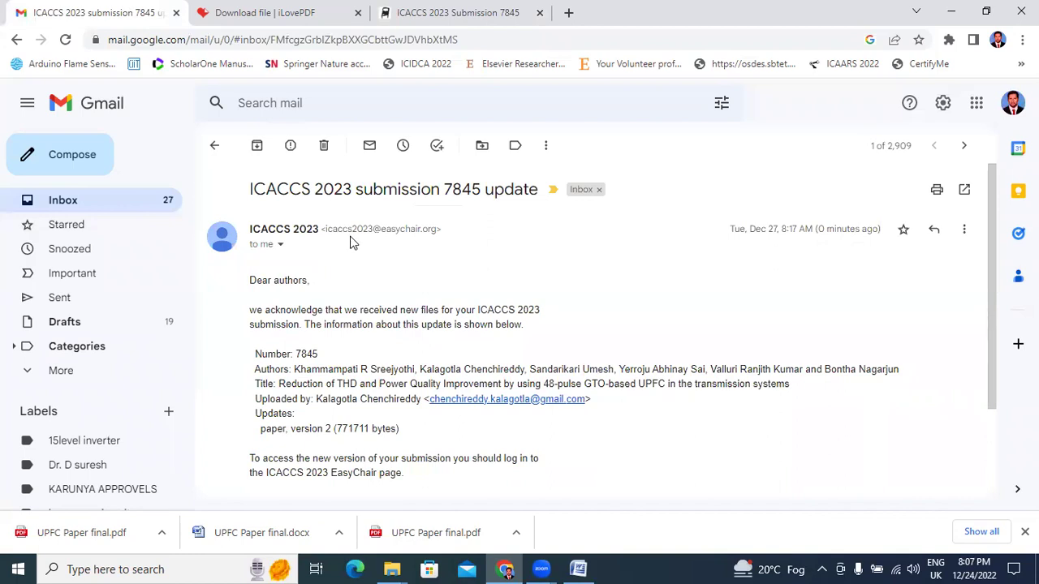
{"action": "scroll", "coordinate": [410, 311], "scroll_direction": "down", "scroll_amount": 3}
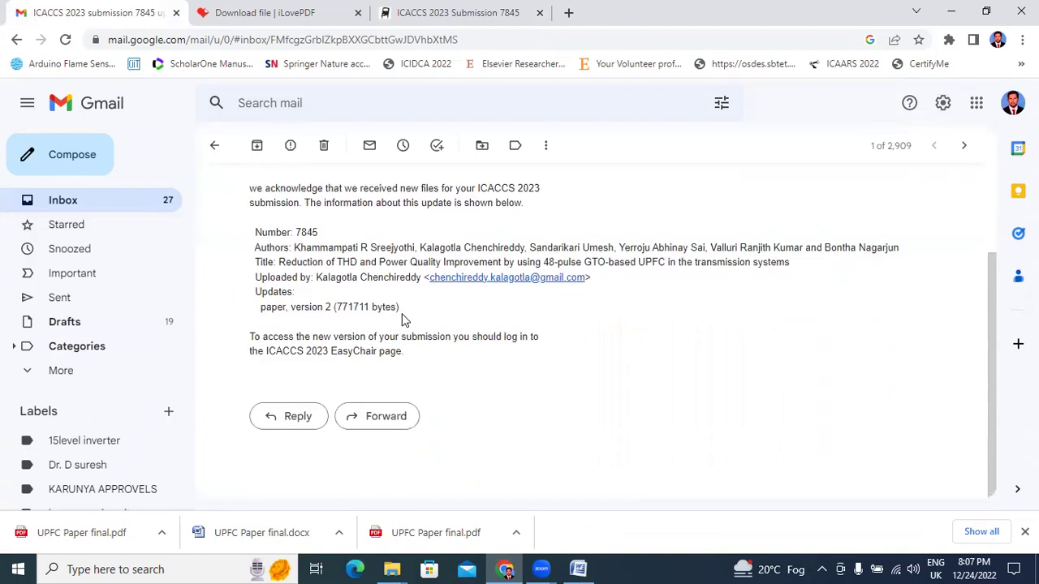
{"action": "scroll", "coordinate": [394, 318], "scroll_direction": "up", "scroll_amount": 3}
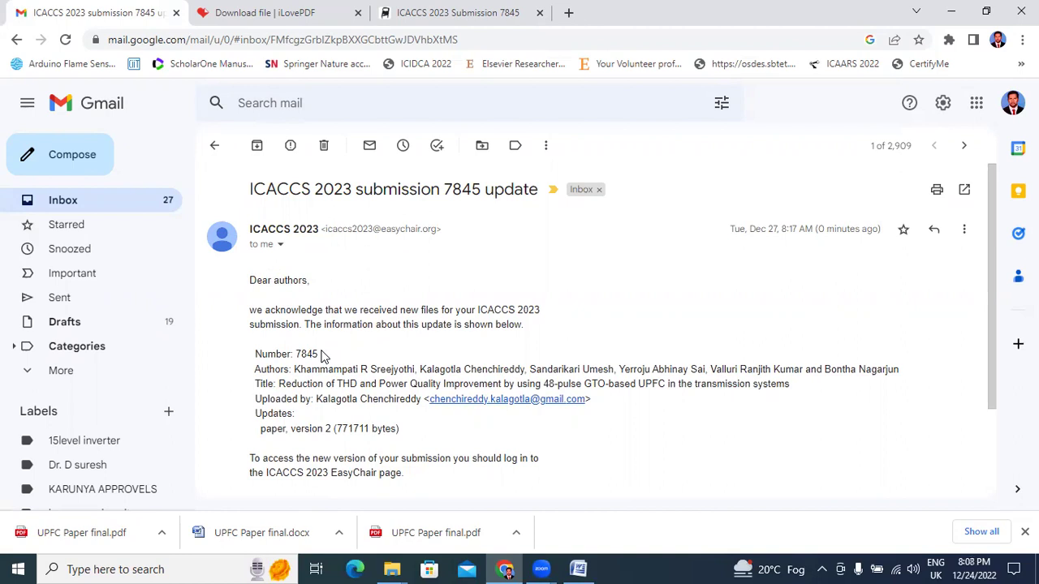
Return to the EasyChair page of submission 7845 and show the list of the author's own submissions.
{"action": "left_click", "coordinate": [442, 17]}
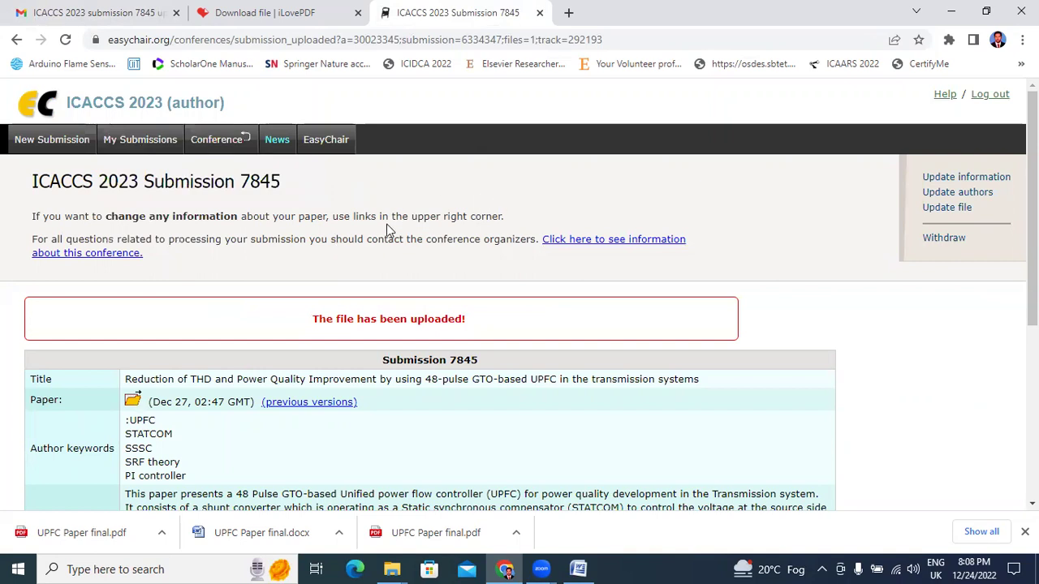
{"action": "mouse_move", "coordinate": [154, 145]}
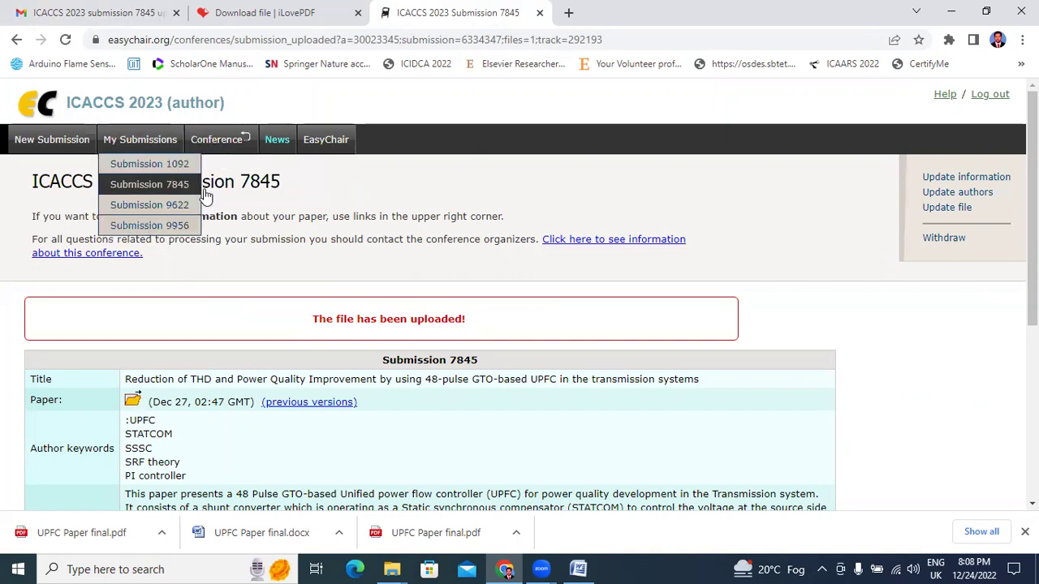